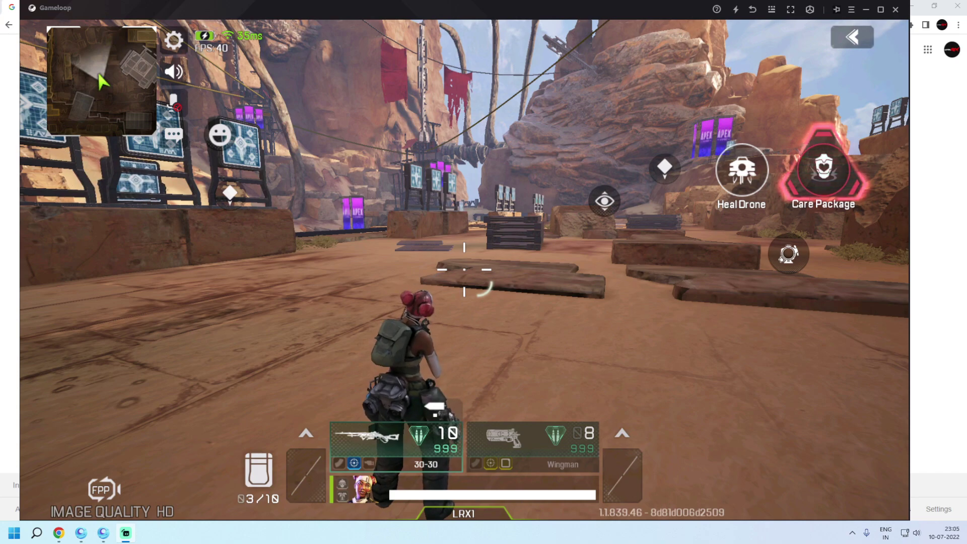
Minimize Gameloop and search Google for 'x mouse button control'
key(alt)
click(867, 12)
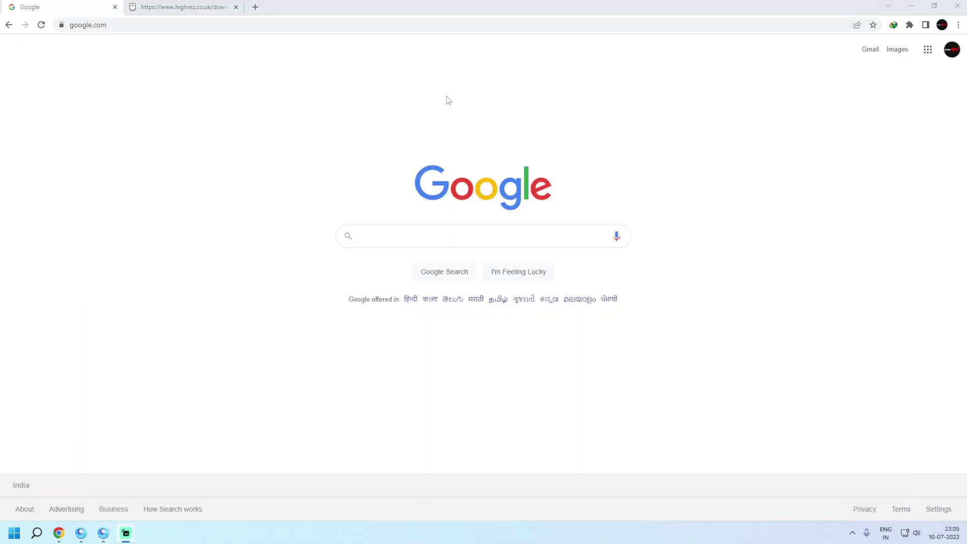
click(379, 237)
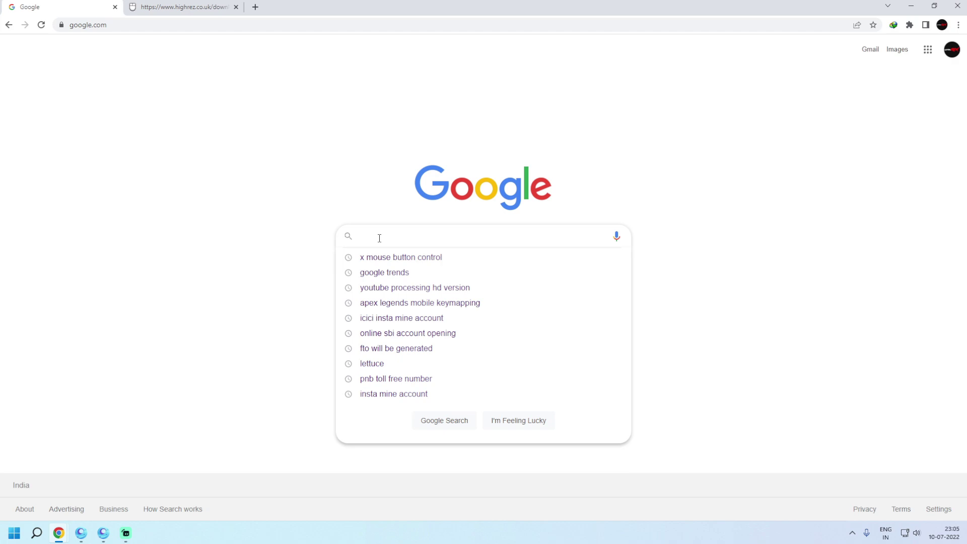
text(x m)
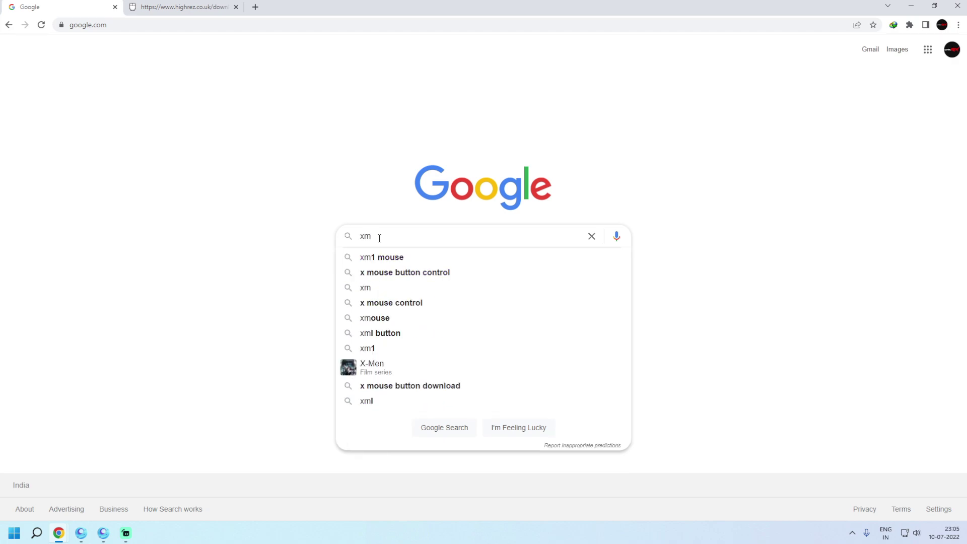
text(ouse)
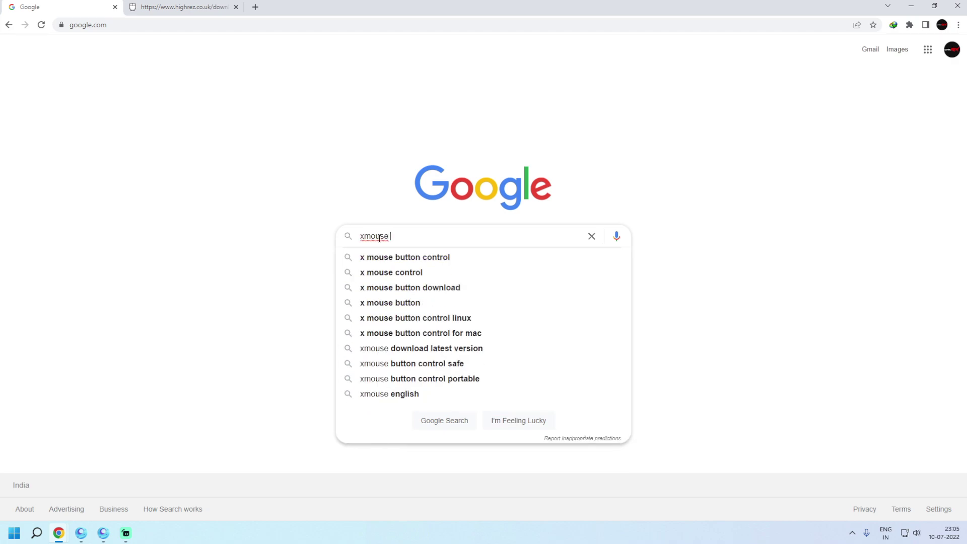
key(Down)
key(Return)
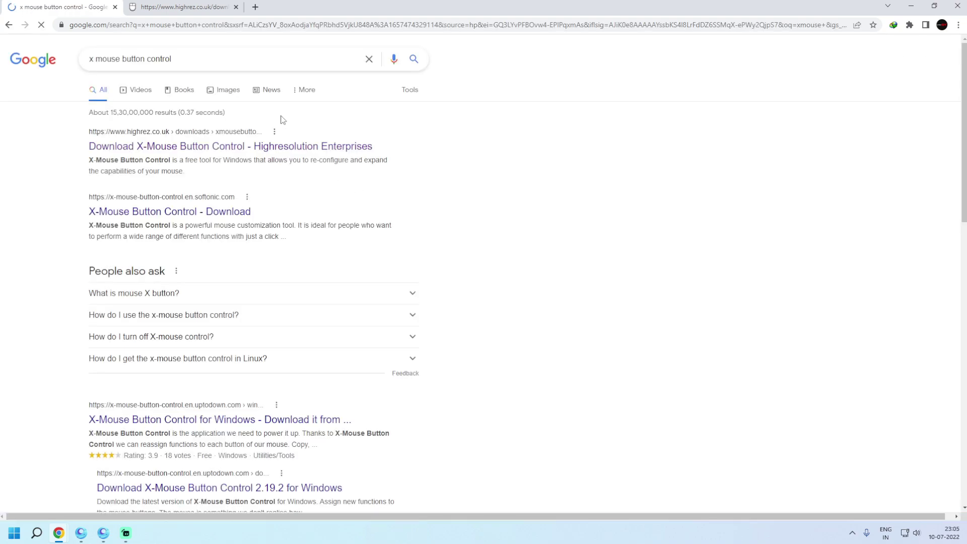
Open the highrez.co.uk X-Mouse Button Control page and dismiss its cookie notice
click(201, 147)
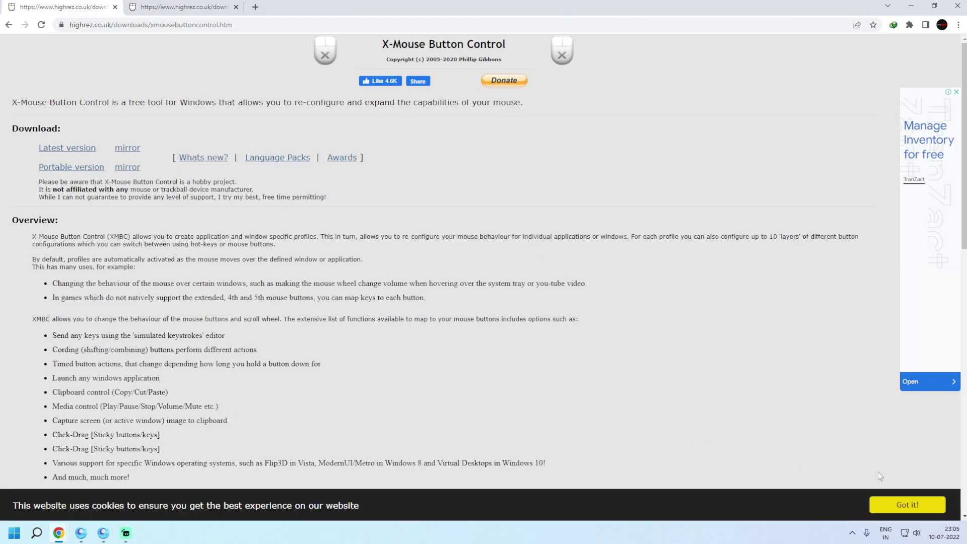
scroll(438, 227, down, 10)
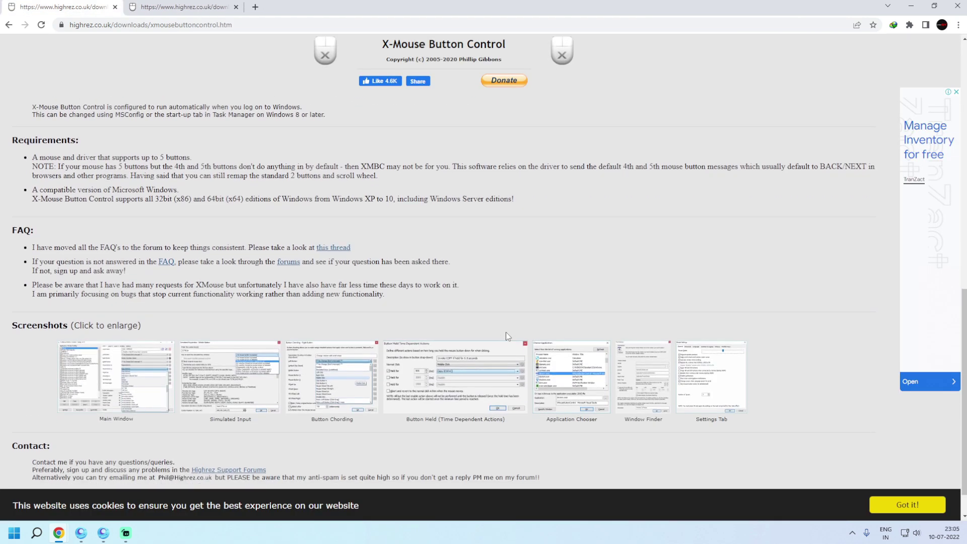
click(884, 503)
scroll(532, 338, up, 10)
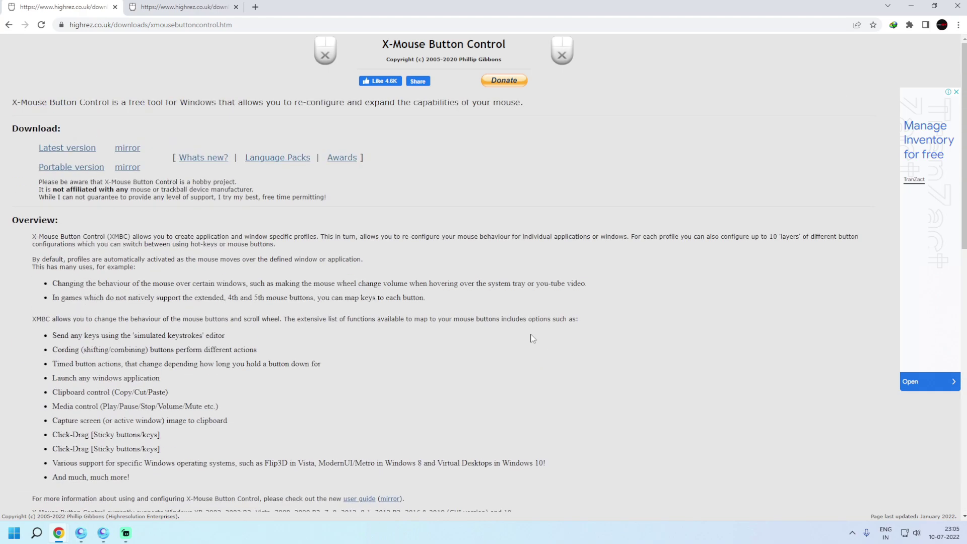
scroll(292, 272, down, 1)
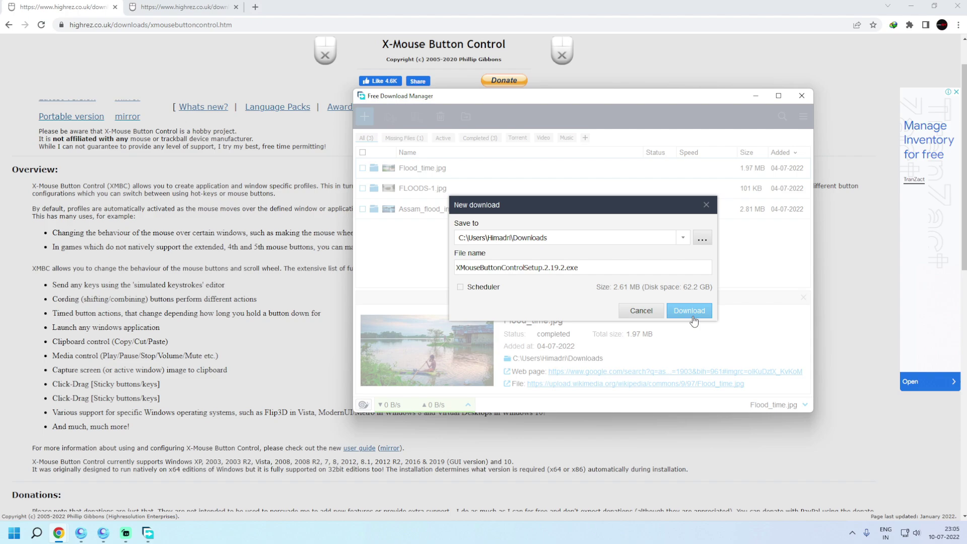
Download XMouseButtonControlSetup.2.19.2.exe and run the finished installer
click(691, 315)
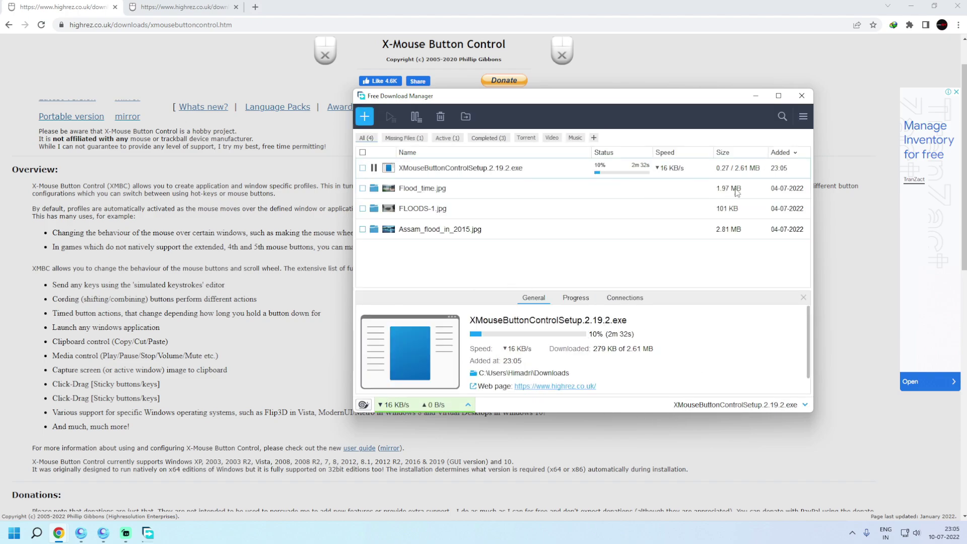
click(459, 173)
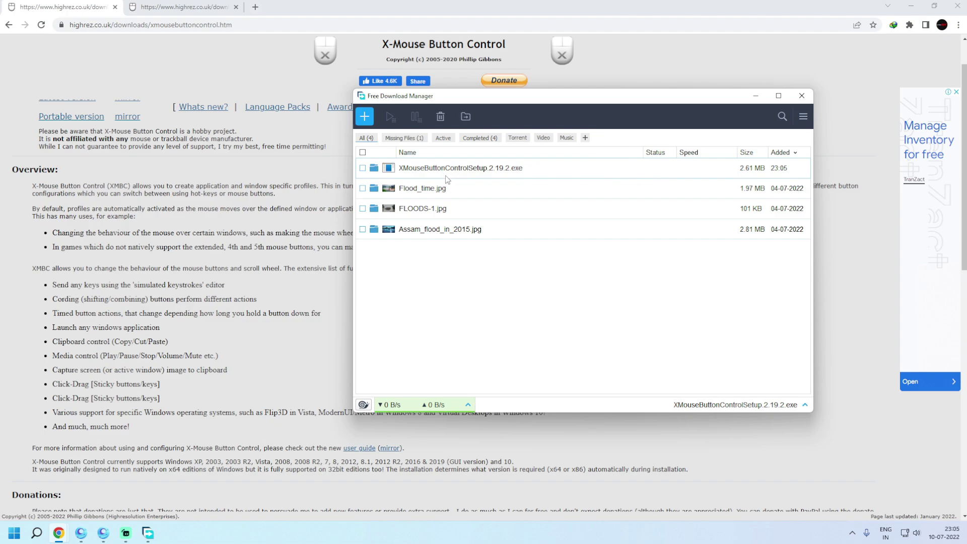
click(391, 172)
Close Free Download Manager, allow the installer, and install X-Mouse 2.19.2 with default settings
click(801, 95)
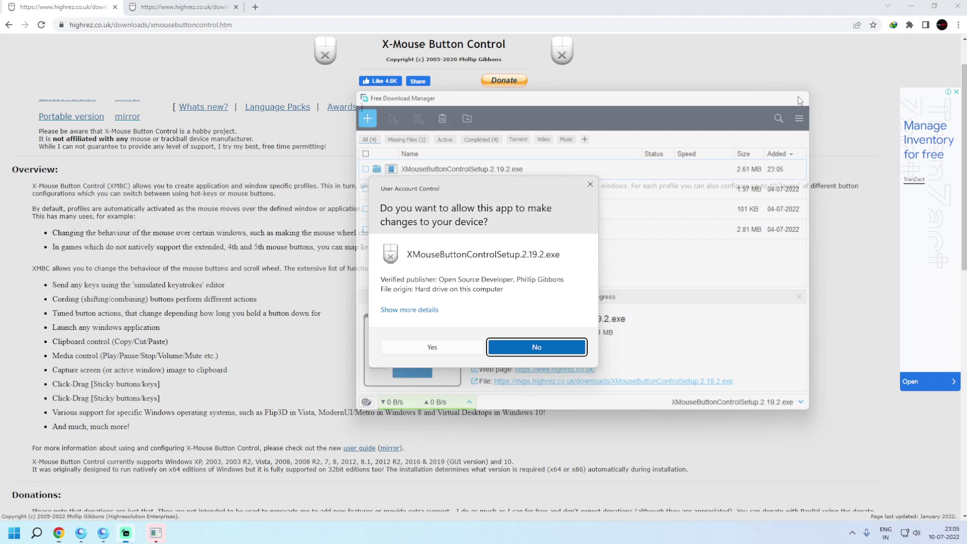
click(446, 346)
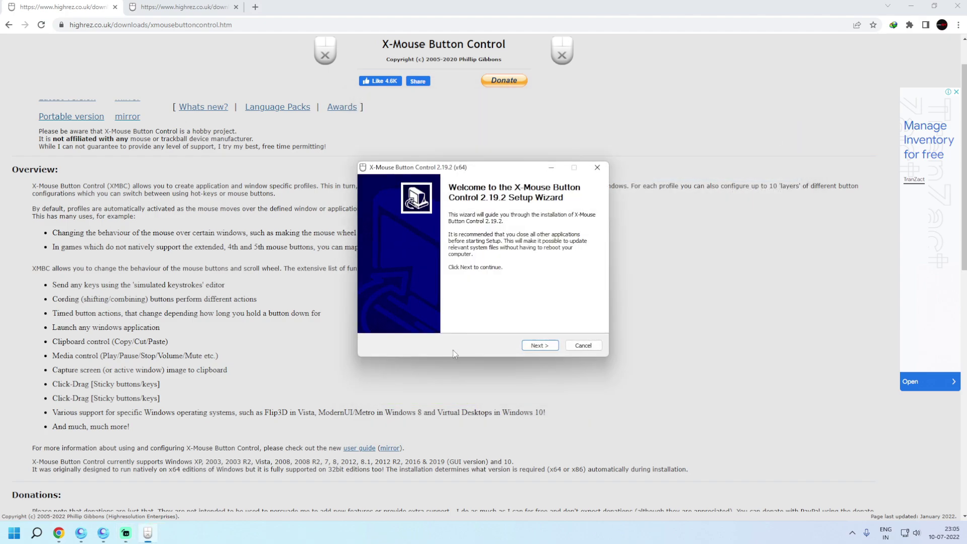
click(548, 346)
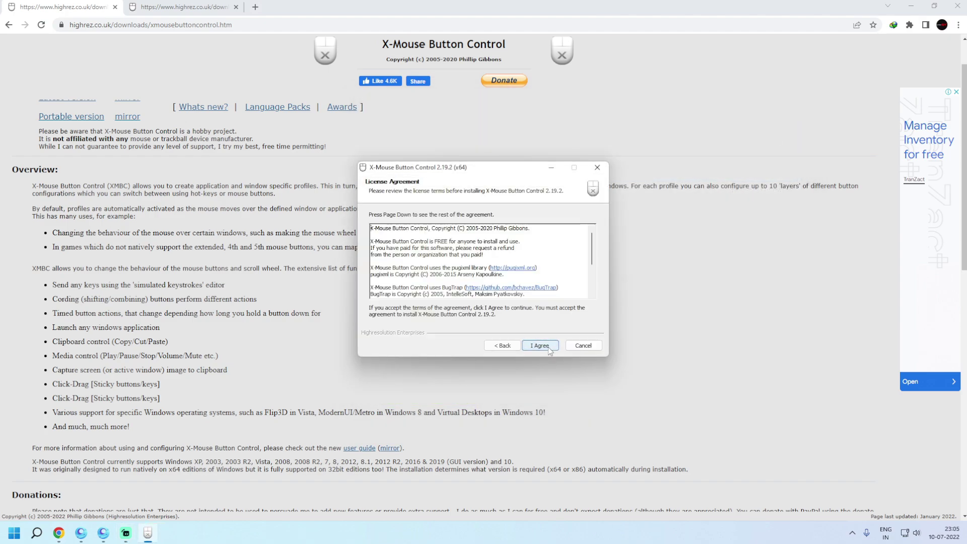
click(548, 346)
click(547, 347)
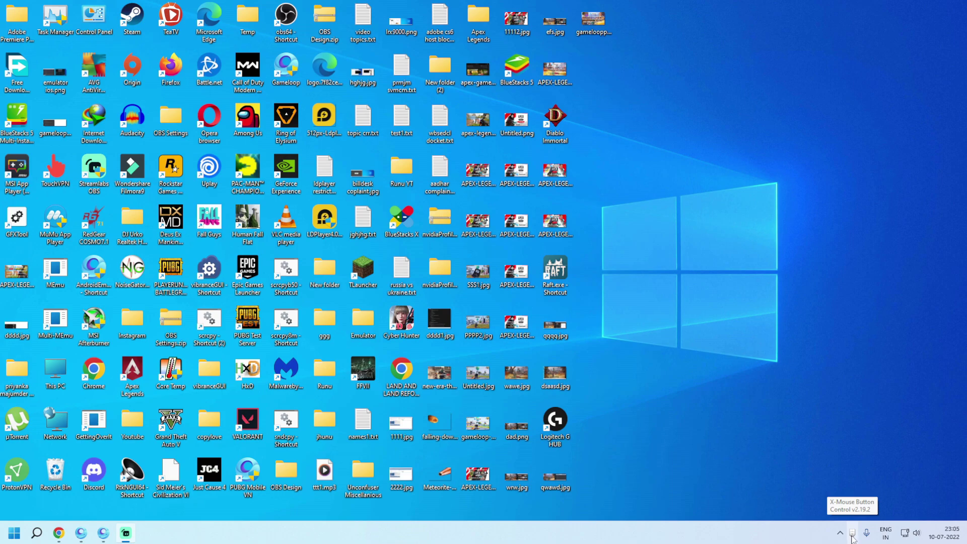
Open X-Mouse settings from the tray icon and remove the old Gameloop profile
double_click(852, 535)
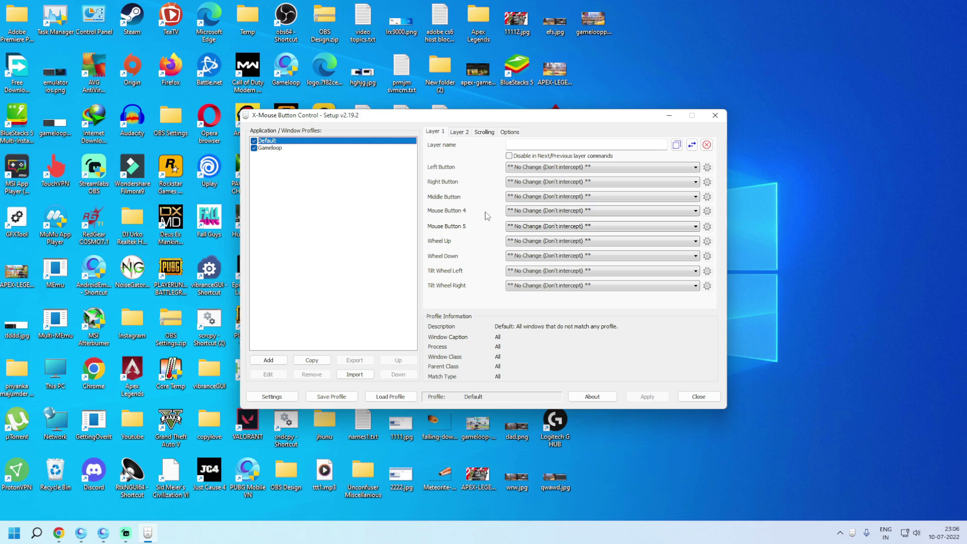
click(277, 149)
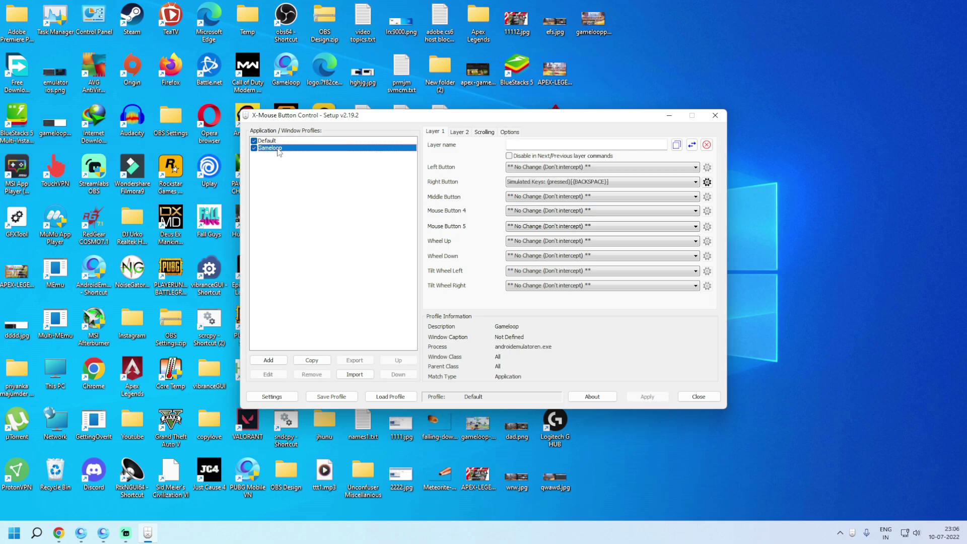
right_click(277, 149)
click(306, 178)
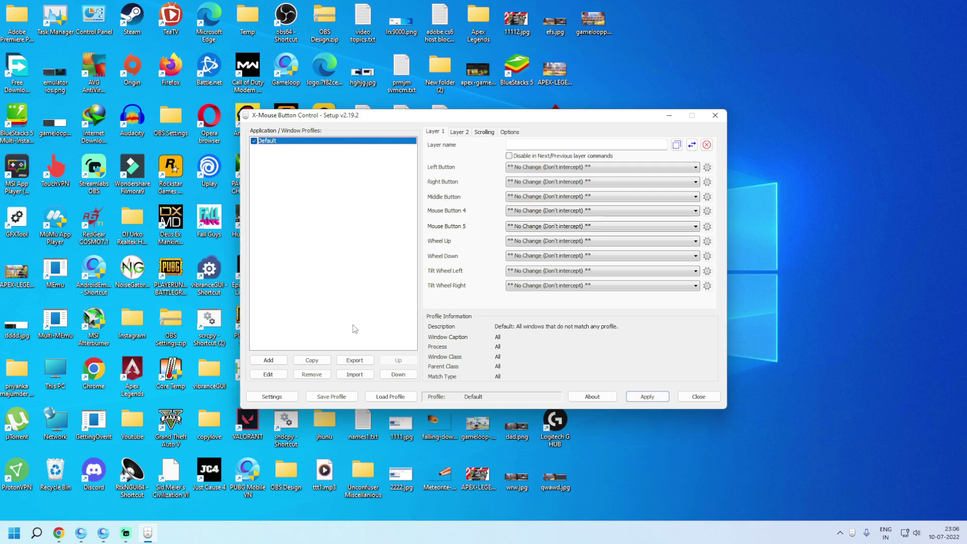
Add a new application profile for androidemulatoren.exe and browse for its executable
click(268, 360)
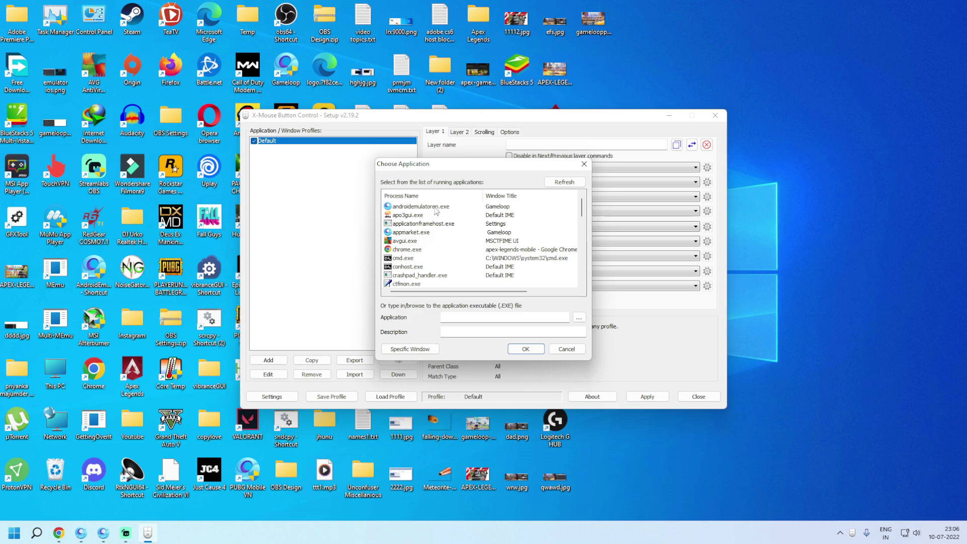
click(447, 211)
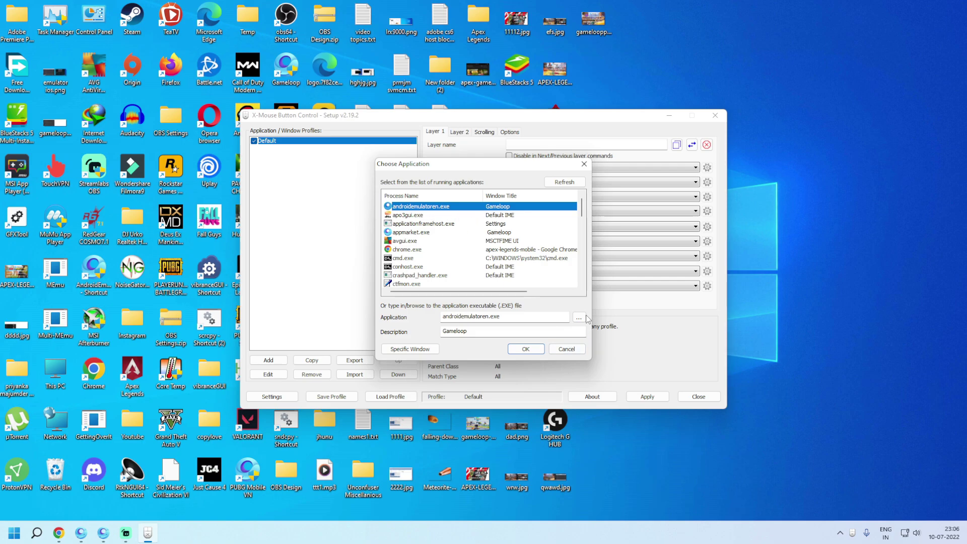
click(579, 317)
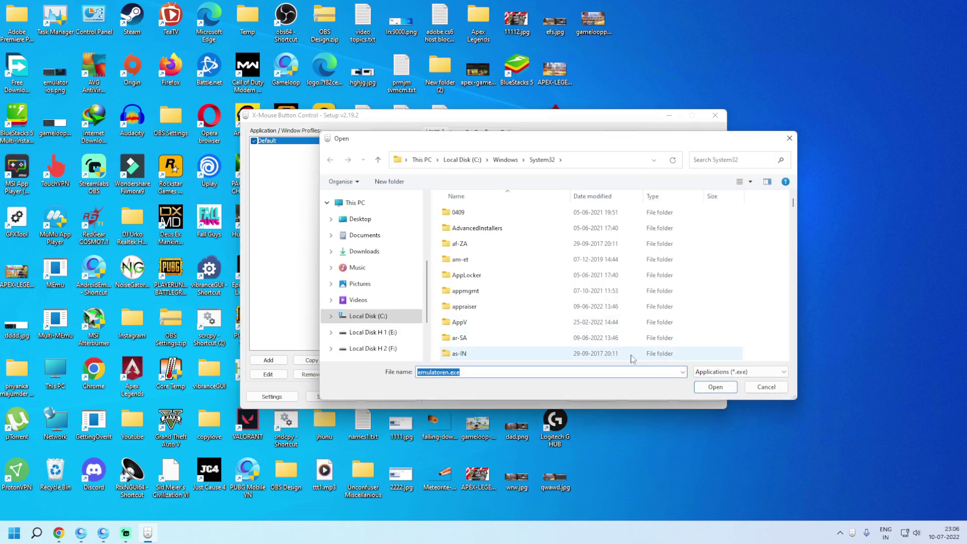
Browse to the C:\Program Files folder in the Open dialog
scroll(432, 304, down, 2)
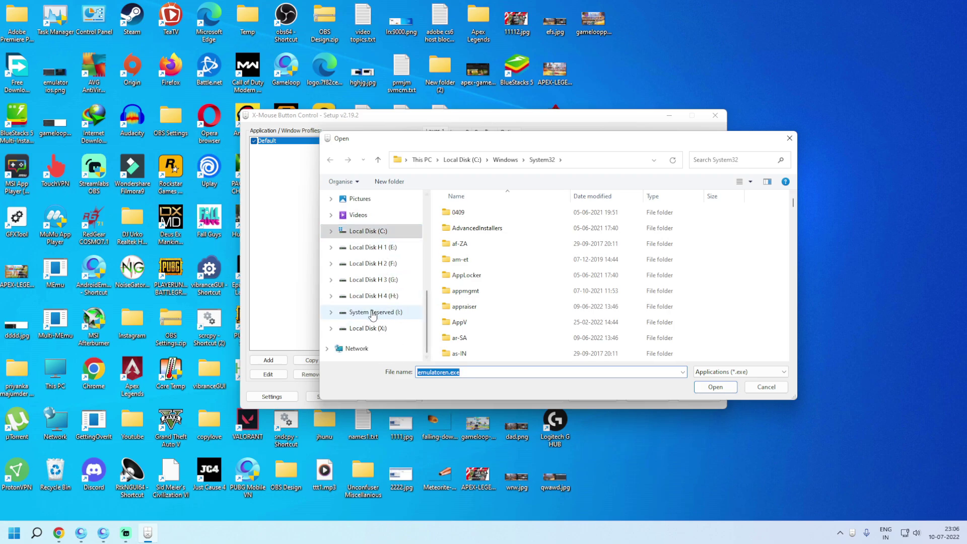
click(388, 233)
scroll(509, 306, down, 2)
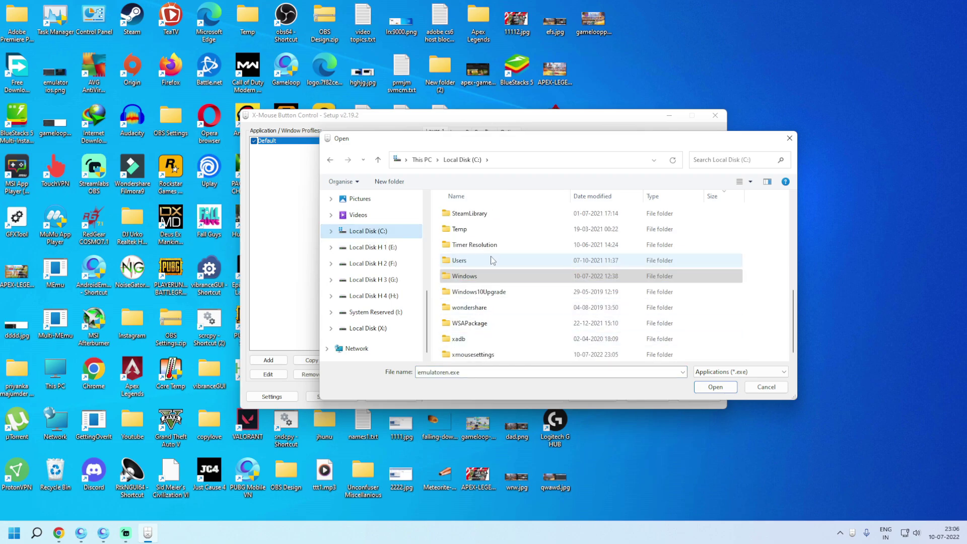
scroll(494, 297, up, 5)
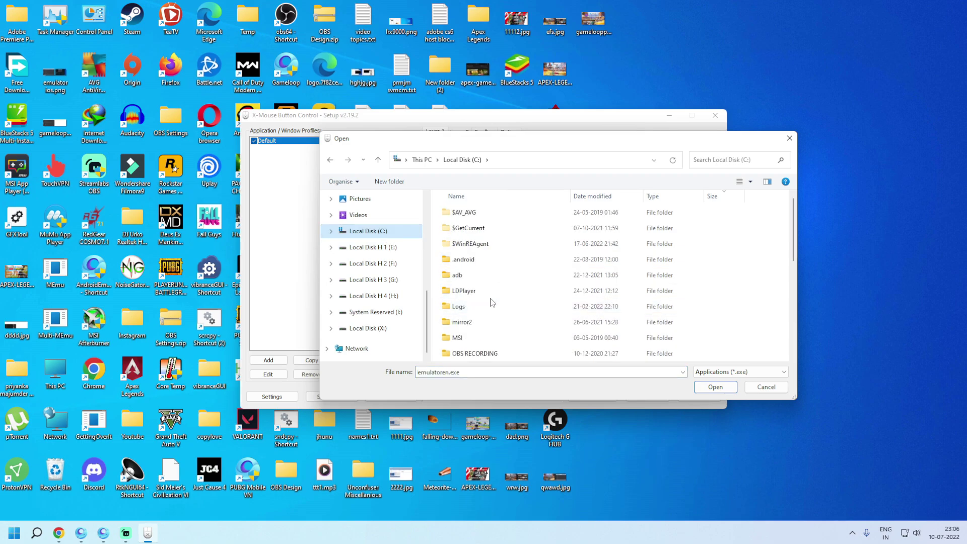
scroll(491, 303, down, 3)
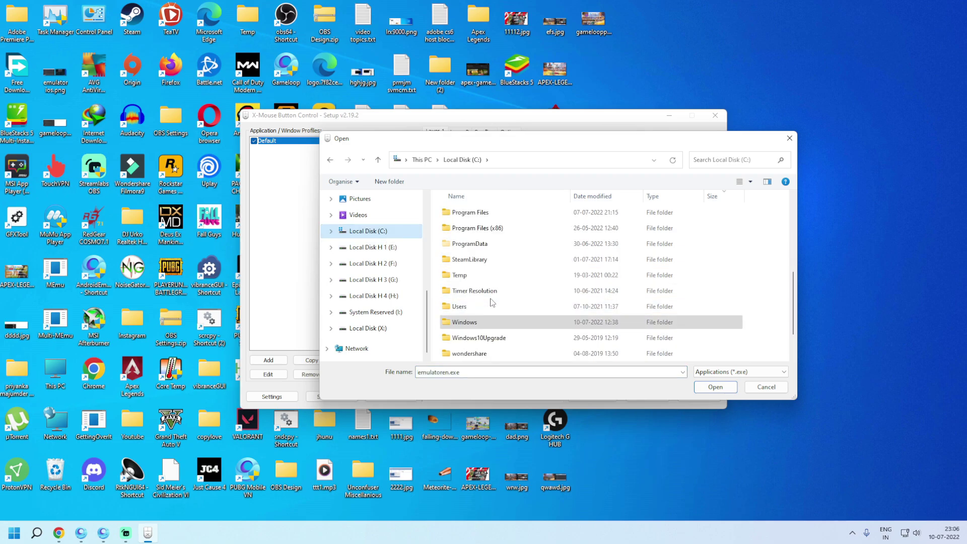
click(476, 213)
double_click(476, 213)
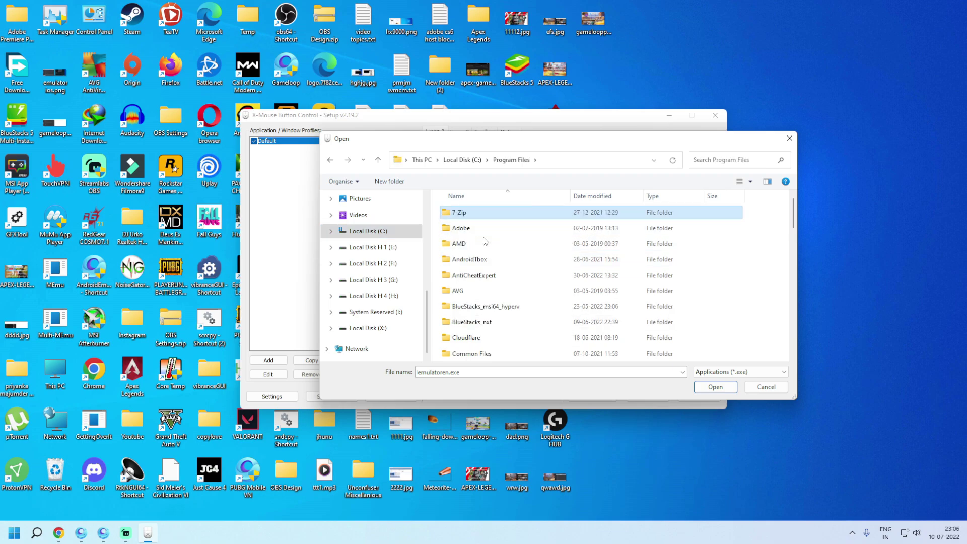
Choose AndroidEmulatorEn.exe from the TxGameAssistant\ui folder as the profile's application
scroll(491, 323, down, 10)
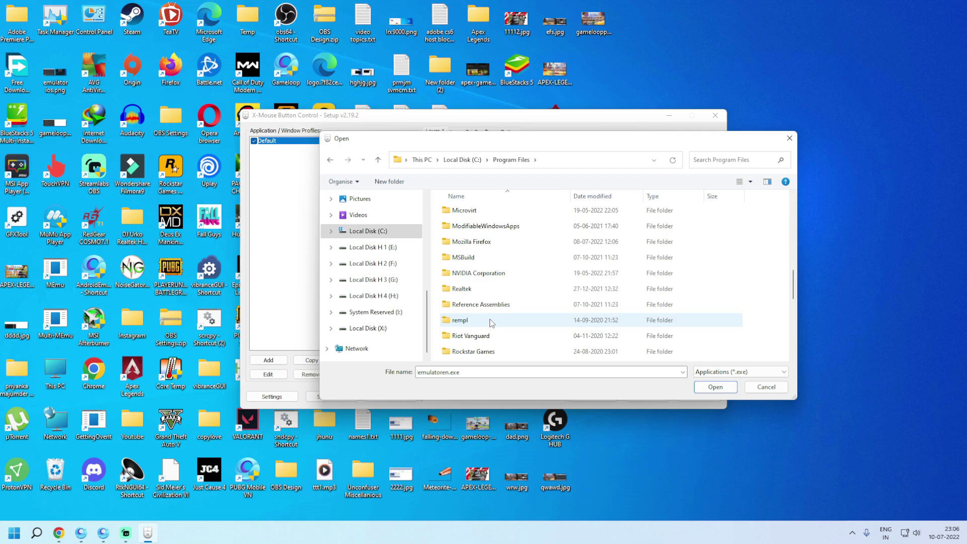
scroll(491, 323, down, 5)
scroll(491, 323, up, 1)
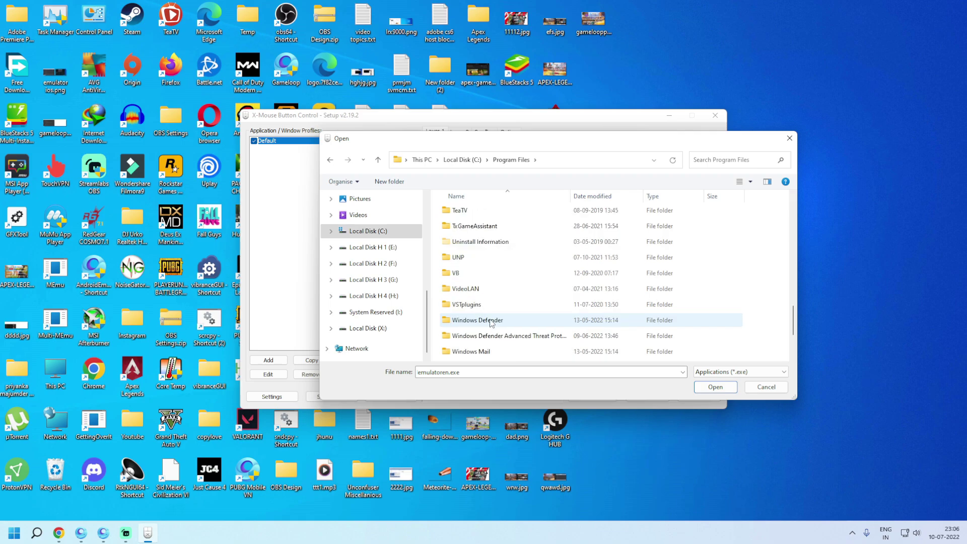
double_click(481, 226)
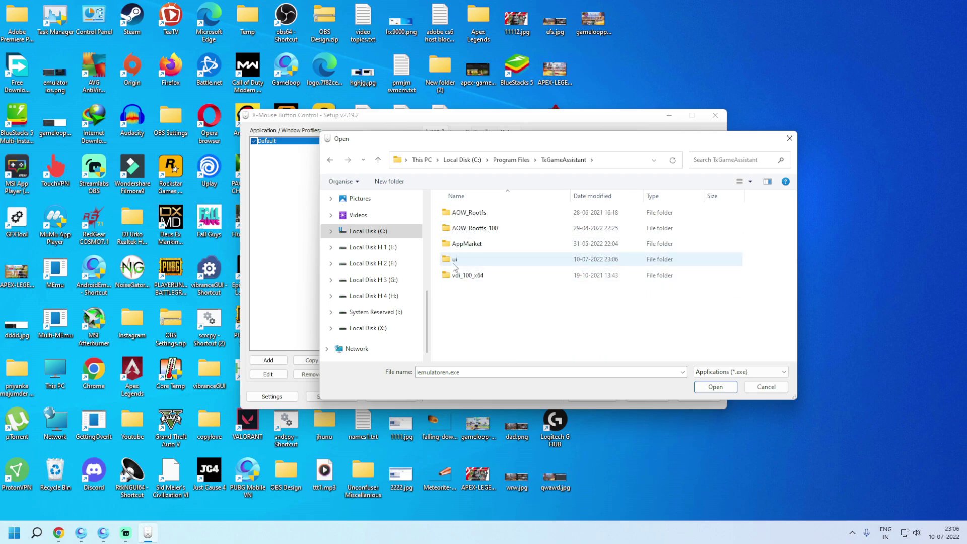
double_click(455, 260)
scroll(478, 312, down, 10)
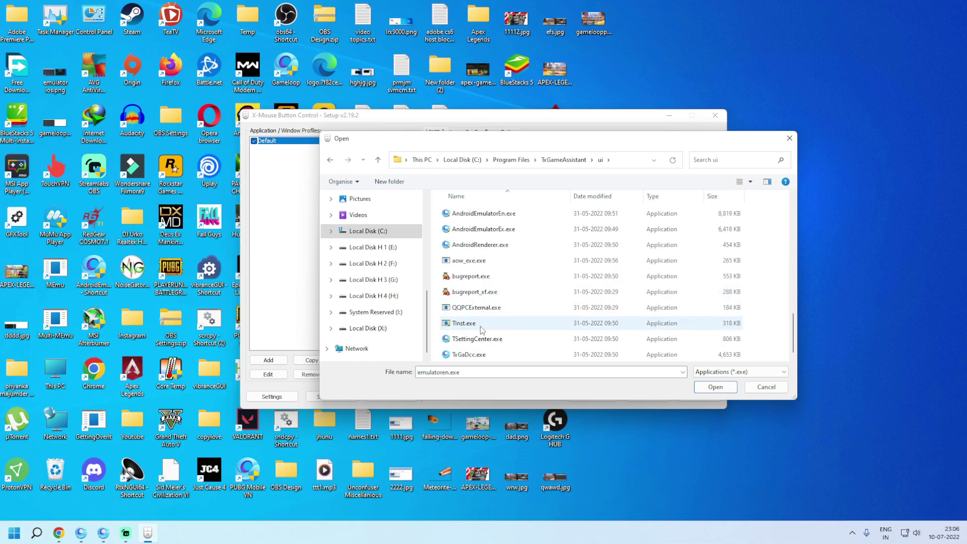
scroll(498, 261, up, 1)
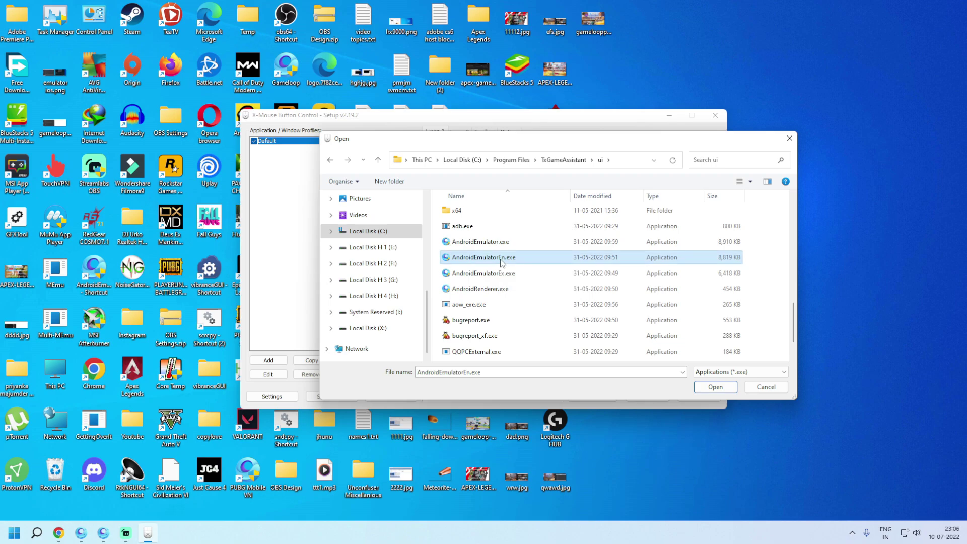
double_click(501, 259)
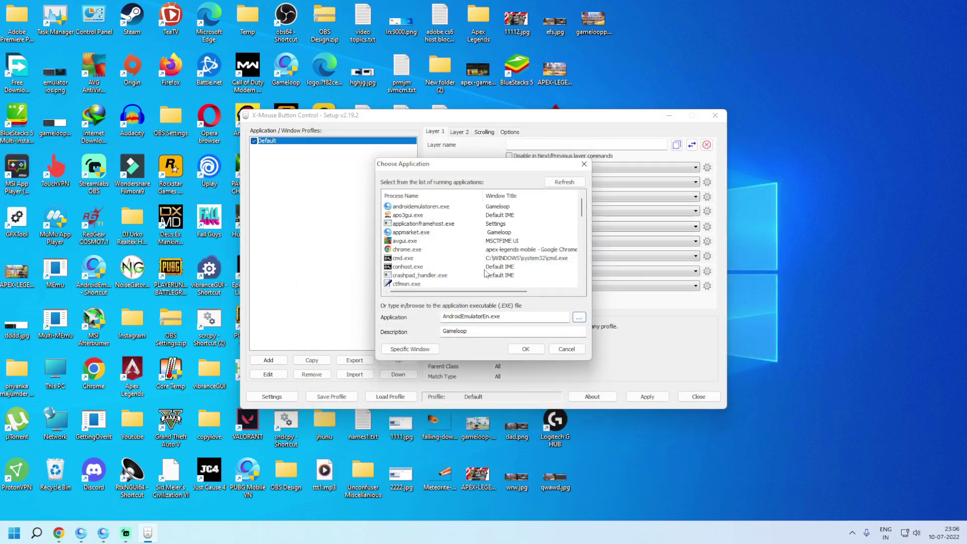
Create the Gameloop profile and set its Right Button action to Simulated Keys
click(519, 351)
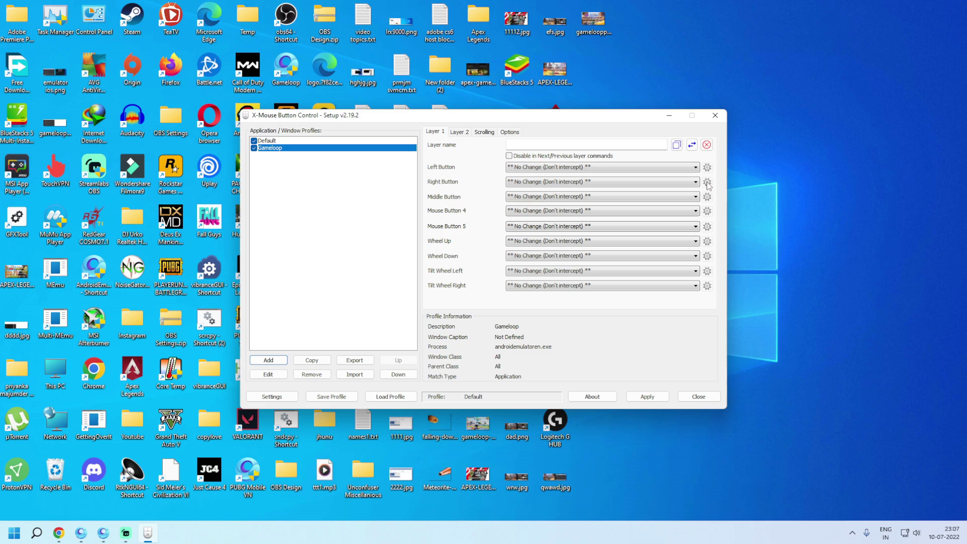
click(670, 182)
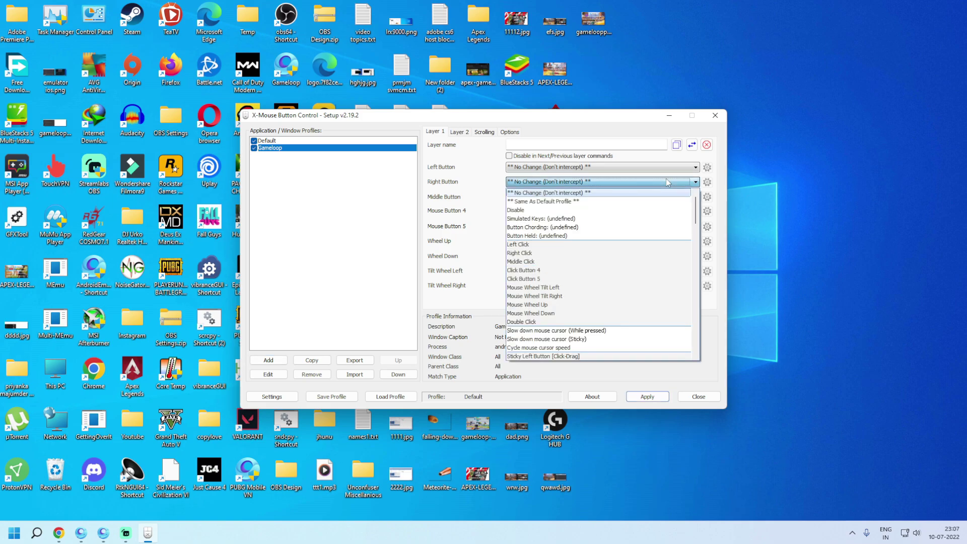
click(538, 219)
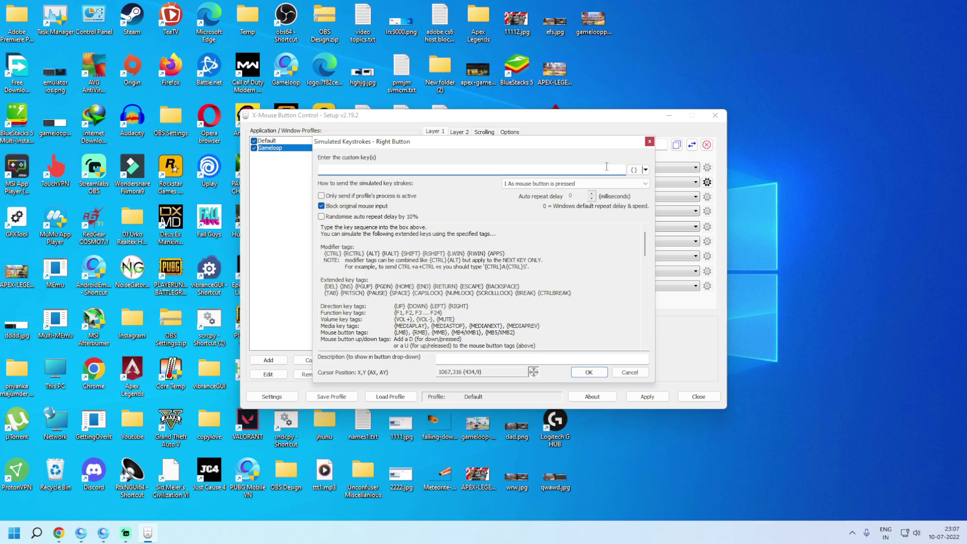
Insert {BACKSPACE} from Standard Keys as the Right Button keystroke and confirm it
click(646, 170)
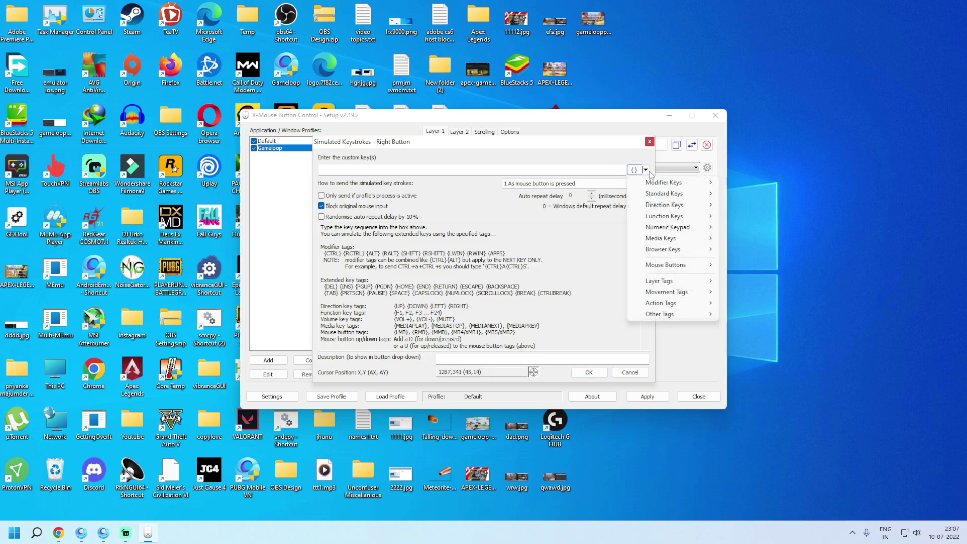
mouse_move(662, 196)
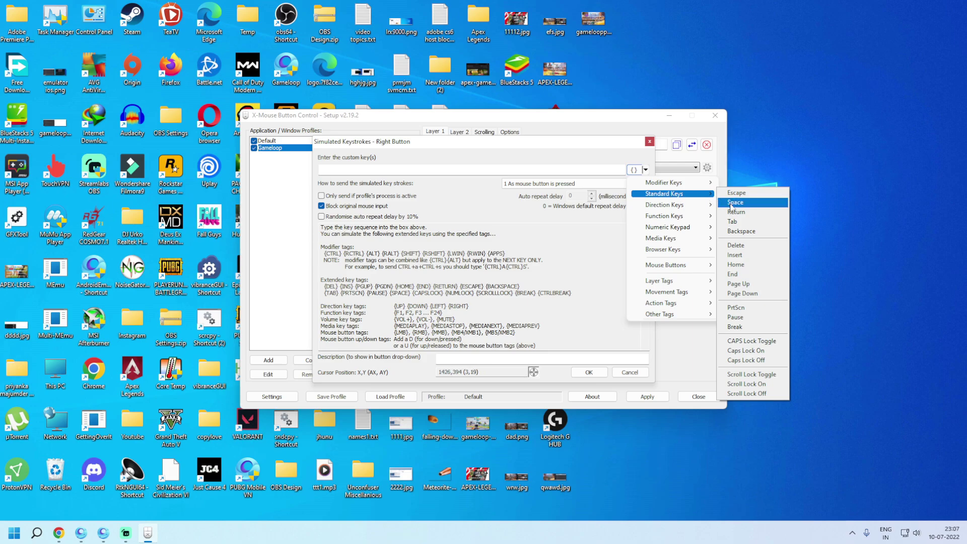
click(738, 231)
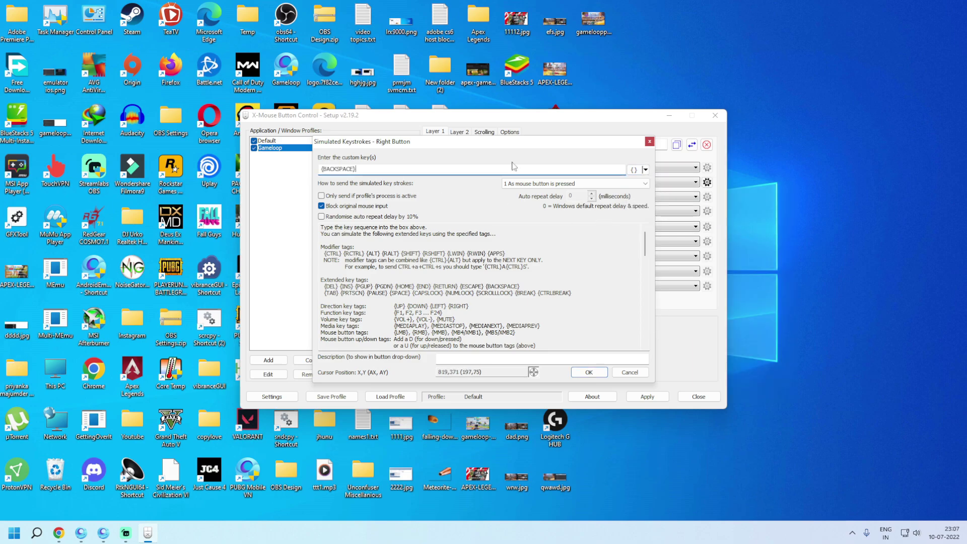
click(589, 372)
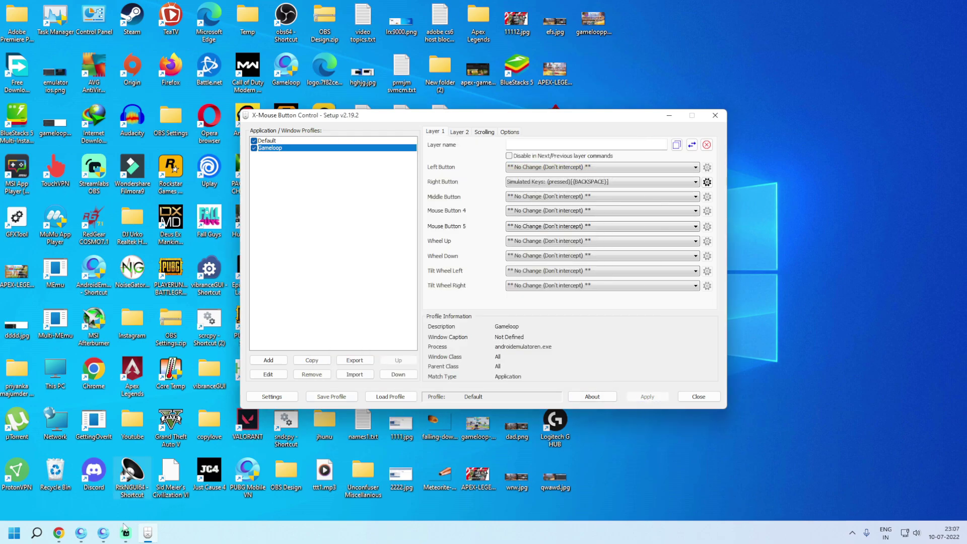
Replace Gameloop's Right Click aim key mapping with Backspace and save the mapping
click(104, 533)
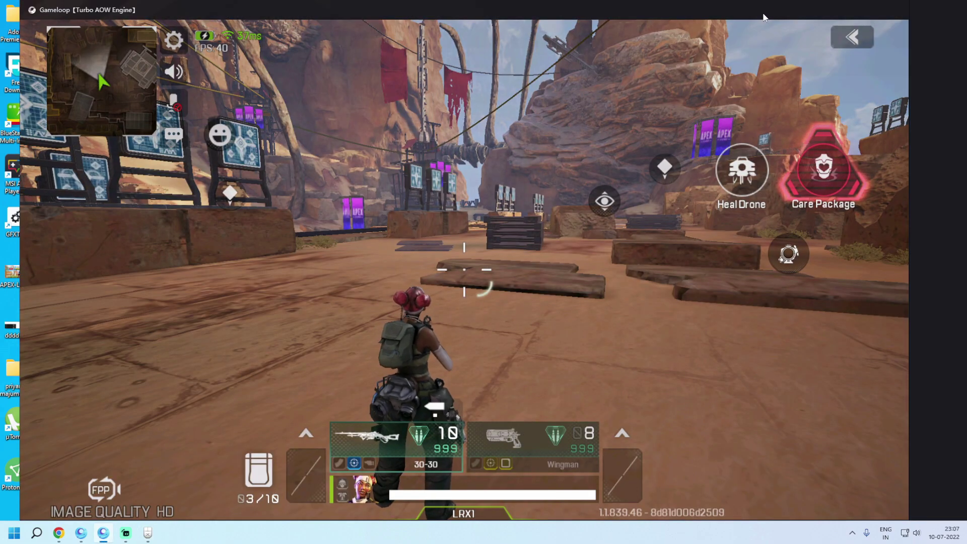
click(771, 9)
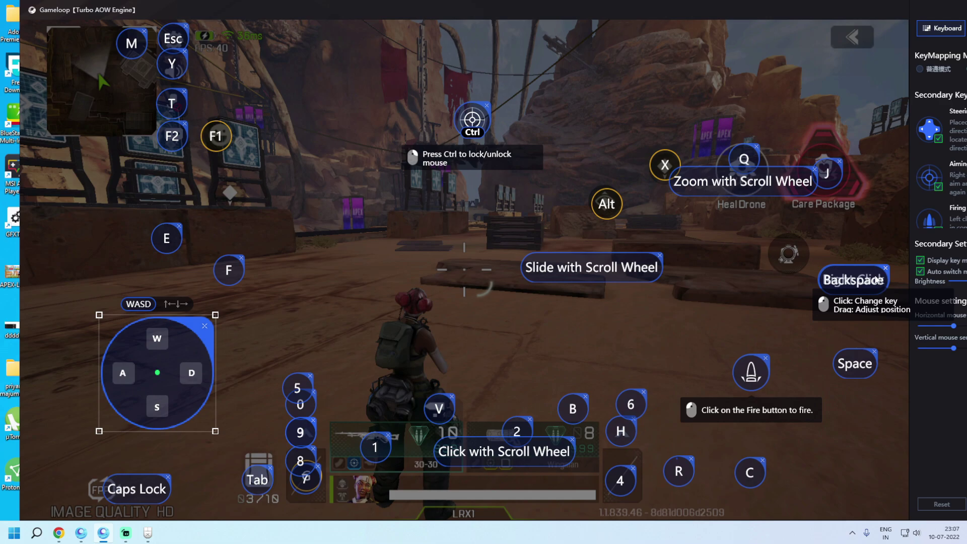
click(886, 272)
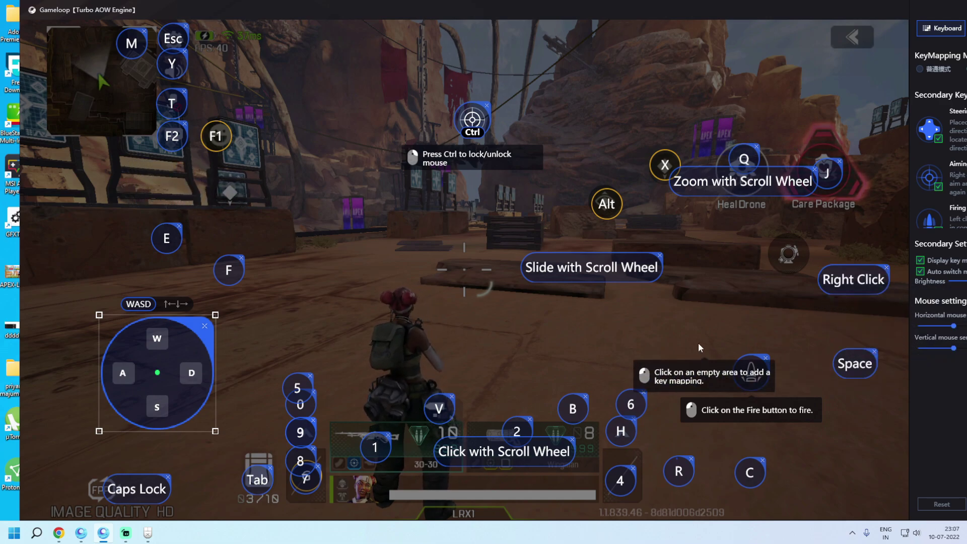
drag(778, 9, 720, 22)
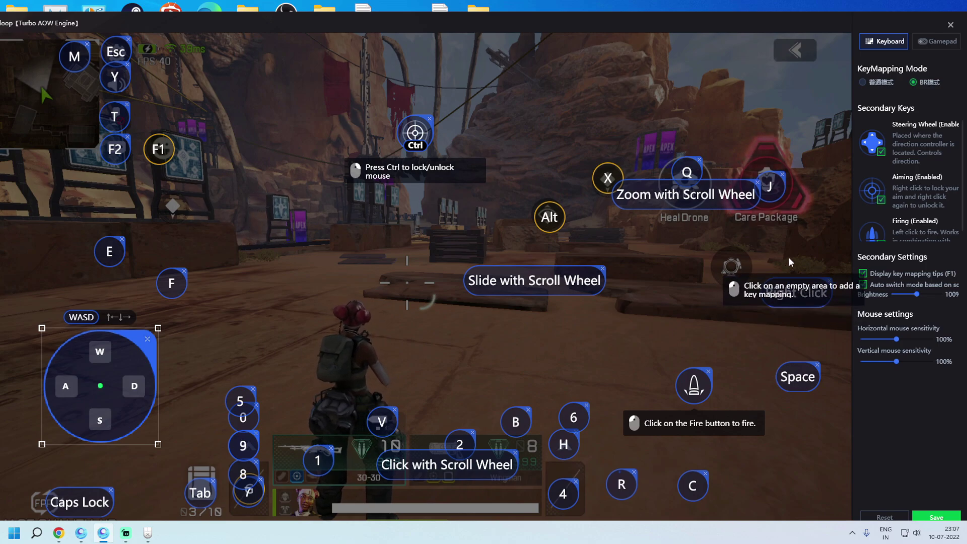
click(788, 260)
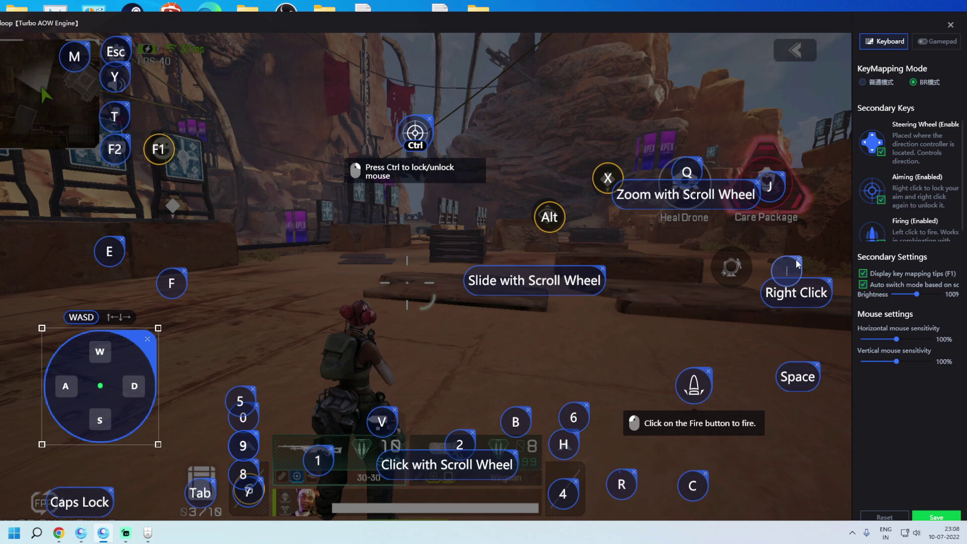
drag(797, 263, 805, 282)
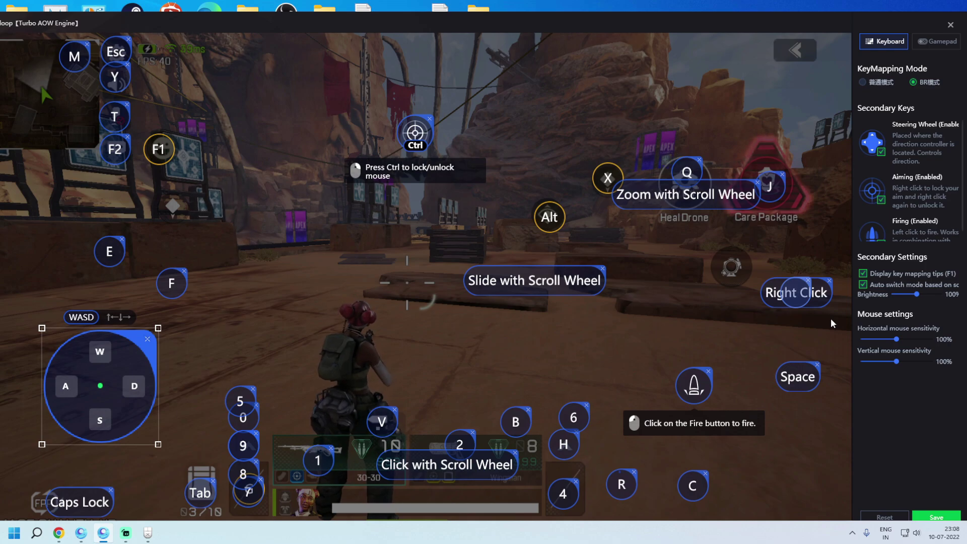
key(BackSpace)
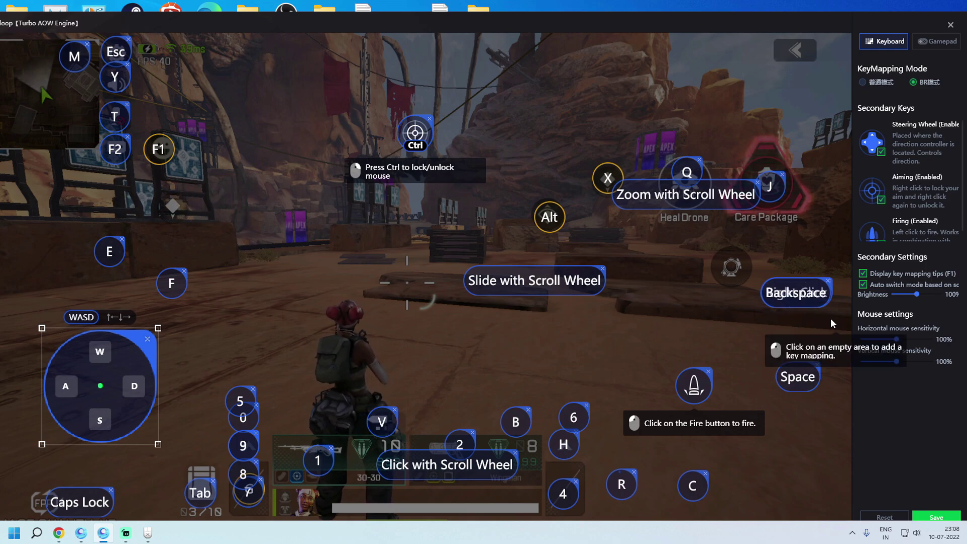
click(936, 517)
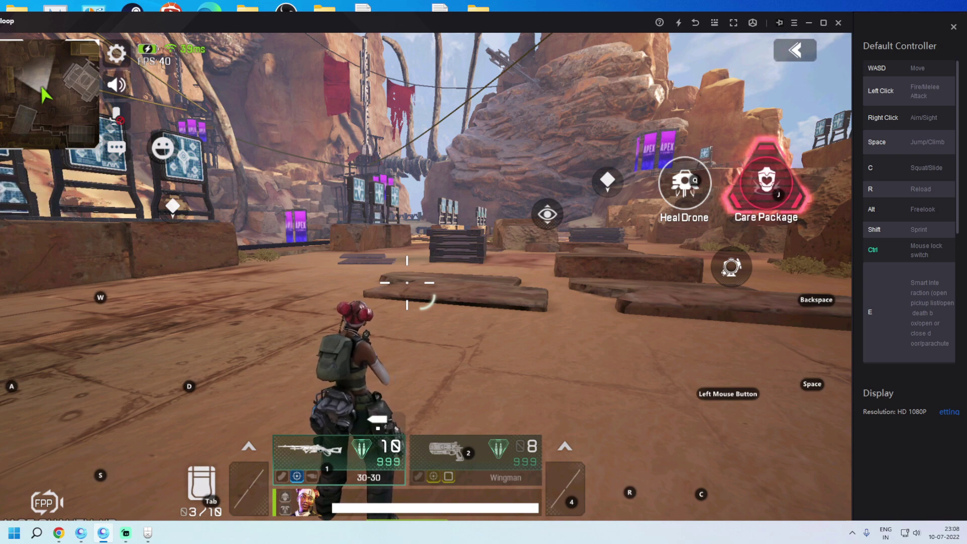
In full screen, aim down the 2x scope with Backspace and fire at the targets
key(F11)
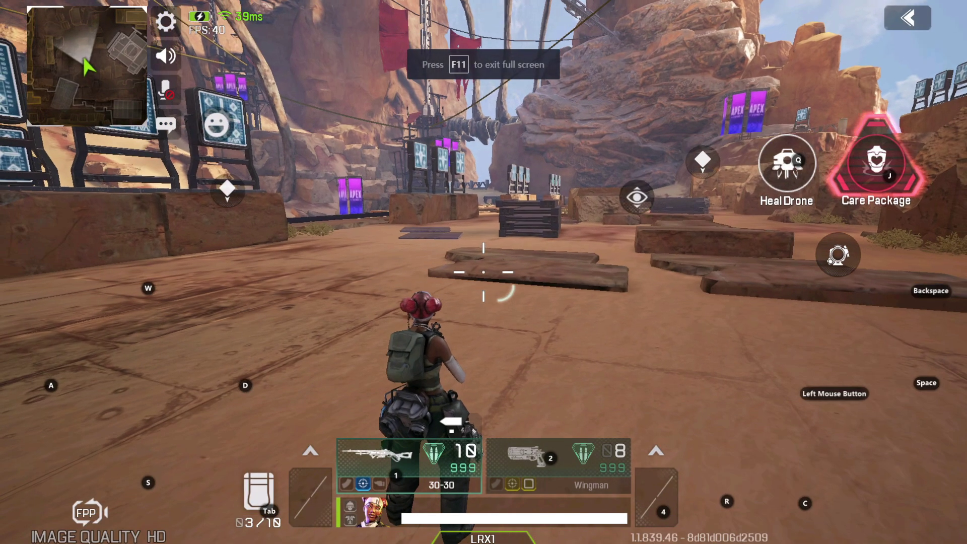
key(BackSpace)
key(BackSpace)
key(BackSpace)
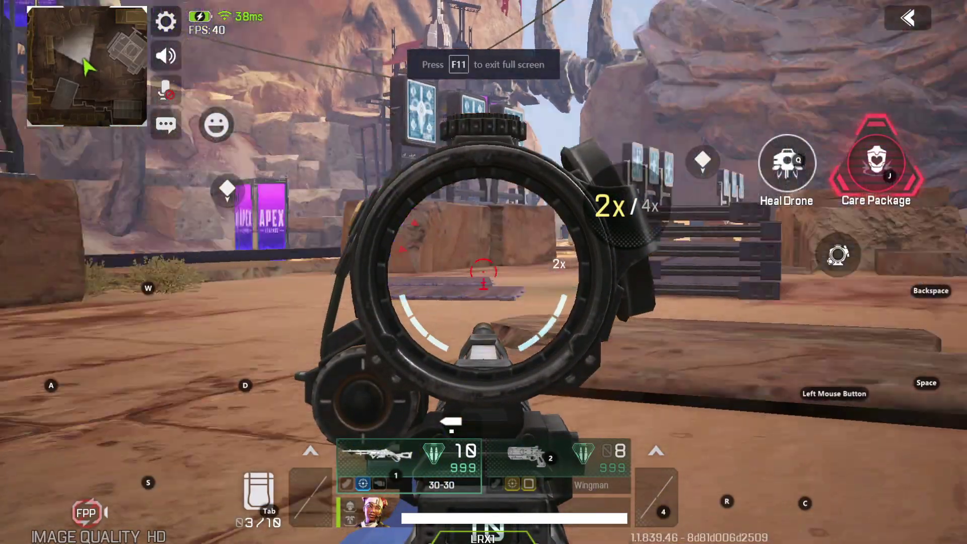
click(434, 95)
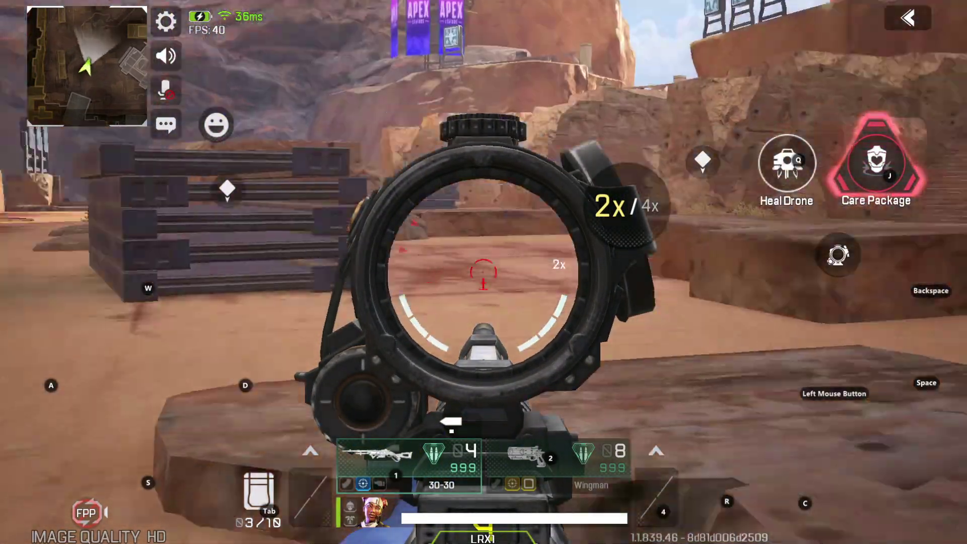
key(w)
key(BackSpace)
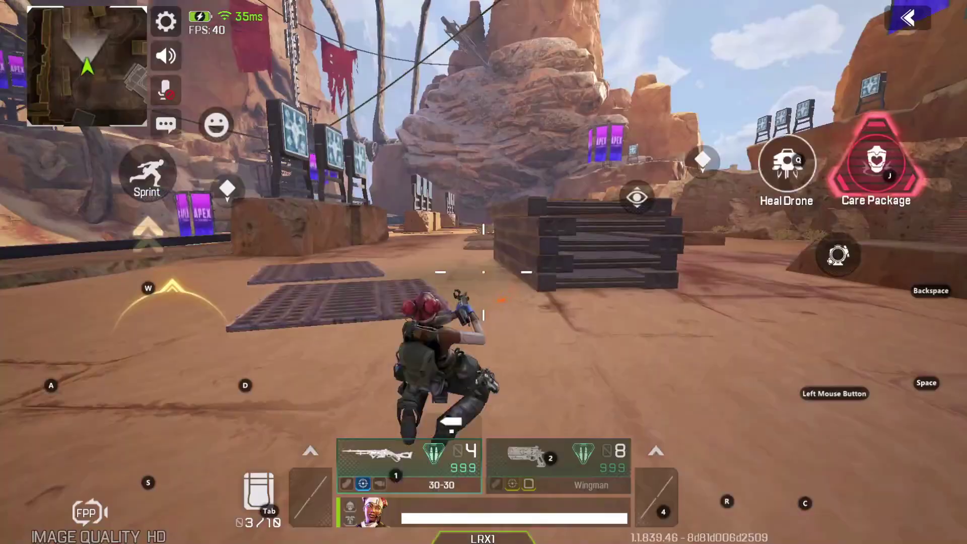
key(c)
key(BackSpace)
Fire more scoped Repeater shots, reload, and leave full screen
click(484, 272)
click(483, 272)
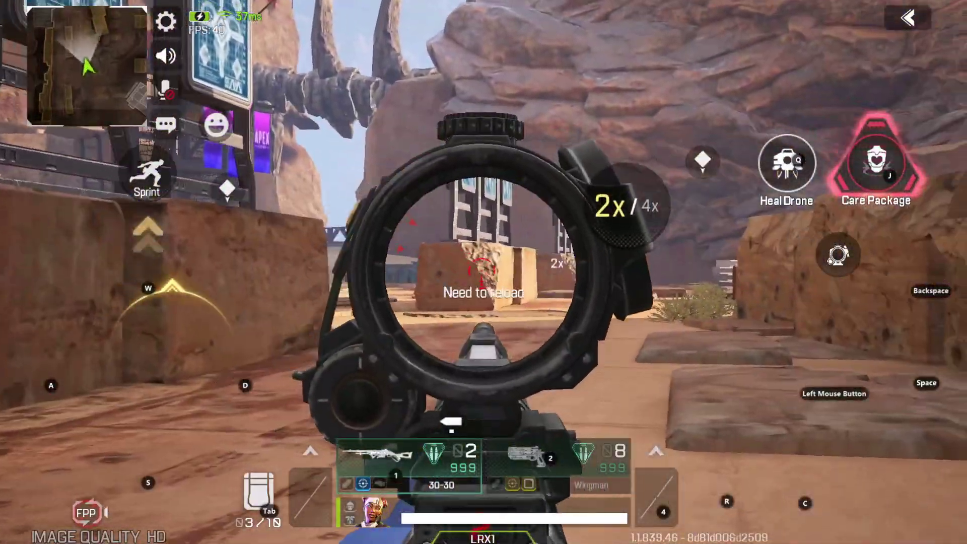
click(483, 272)
key(BackSpace)
key(BackSpace)
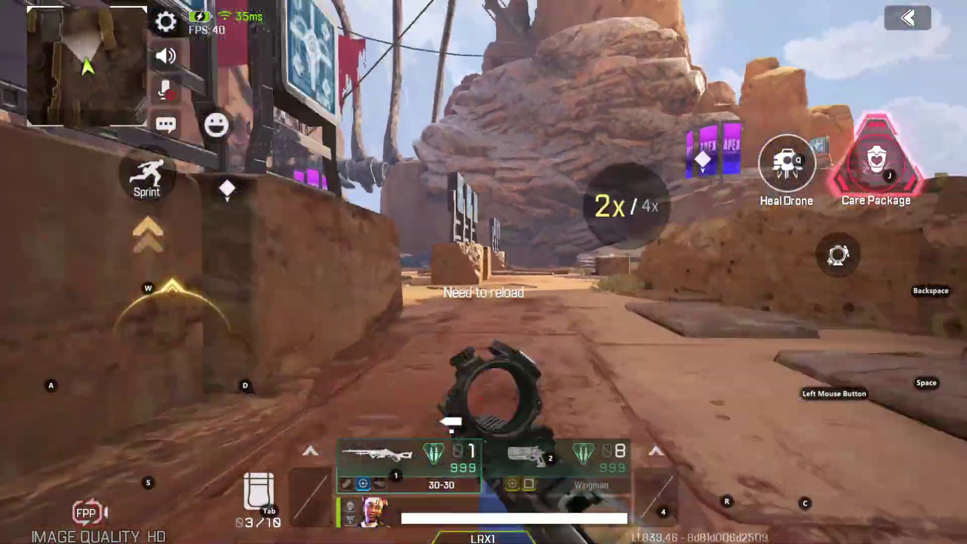
key(BackSpace)
key(BackSpace)
key(BackSpace)
key(r)
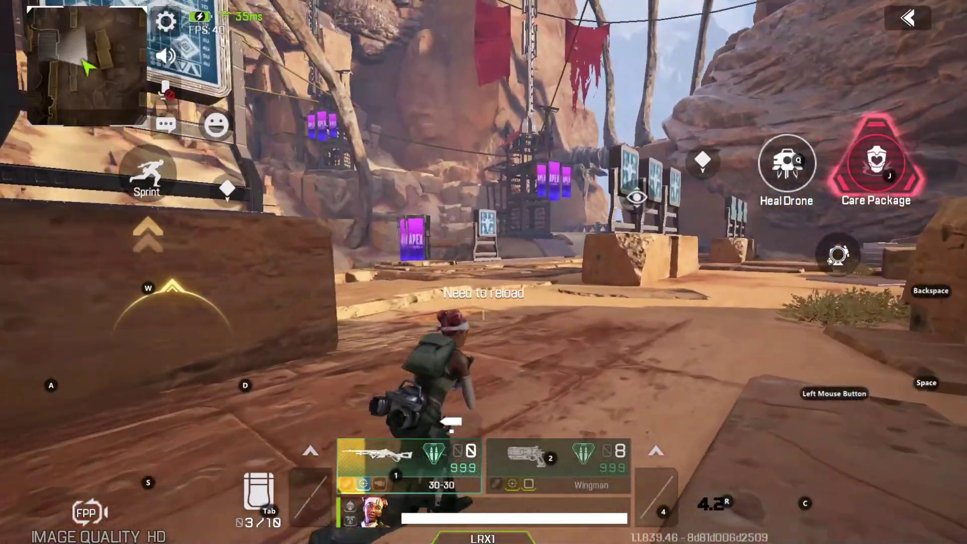
key(F11)
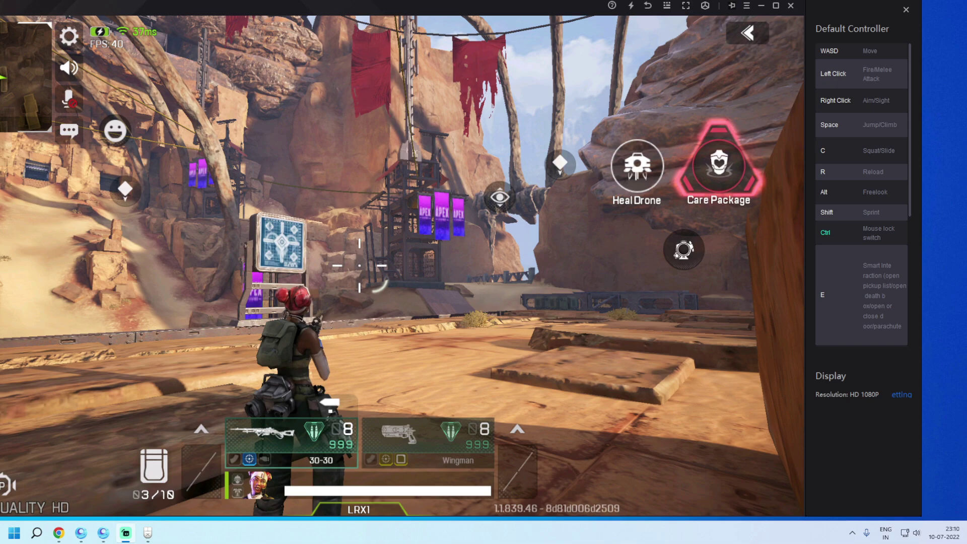
key(w+d)
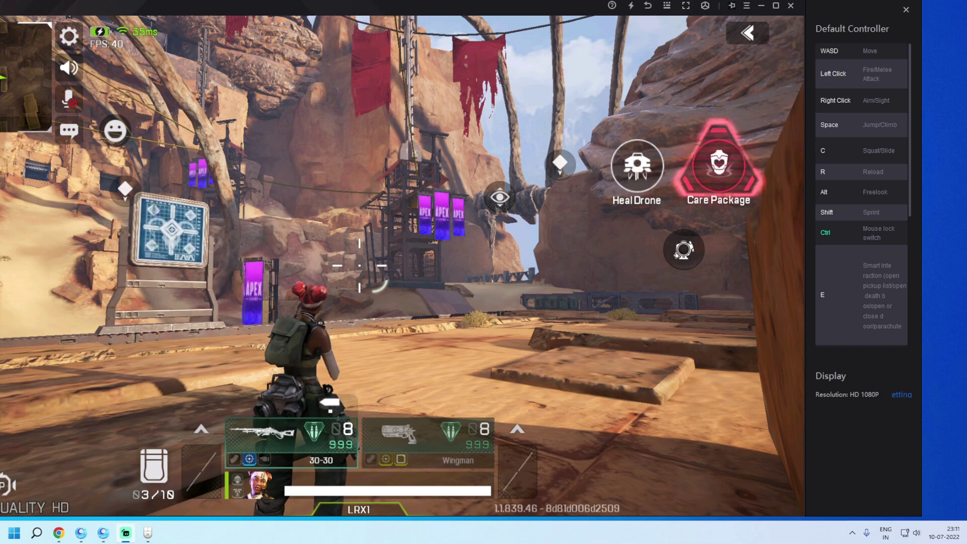
key(d)
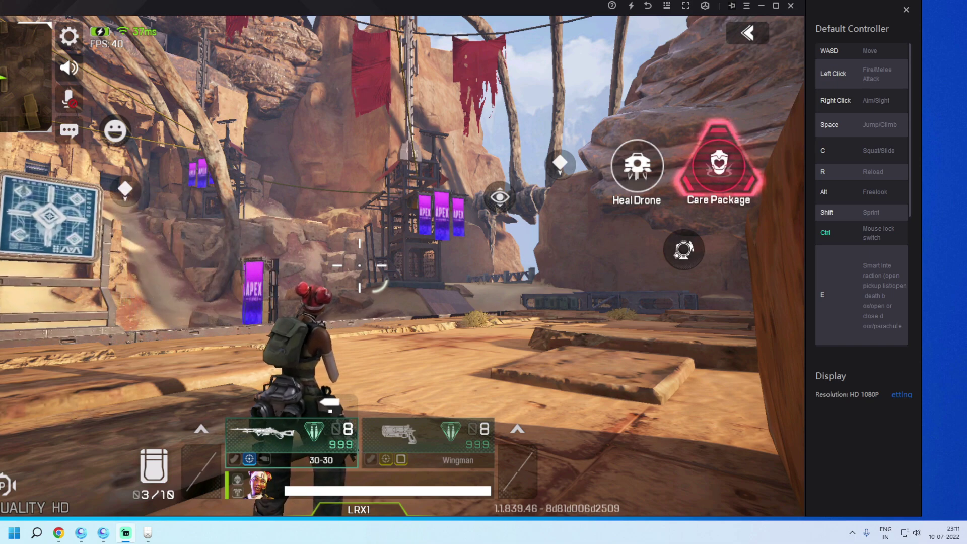
key(d)
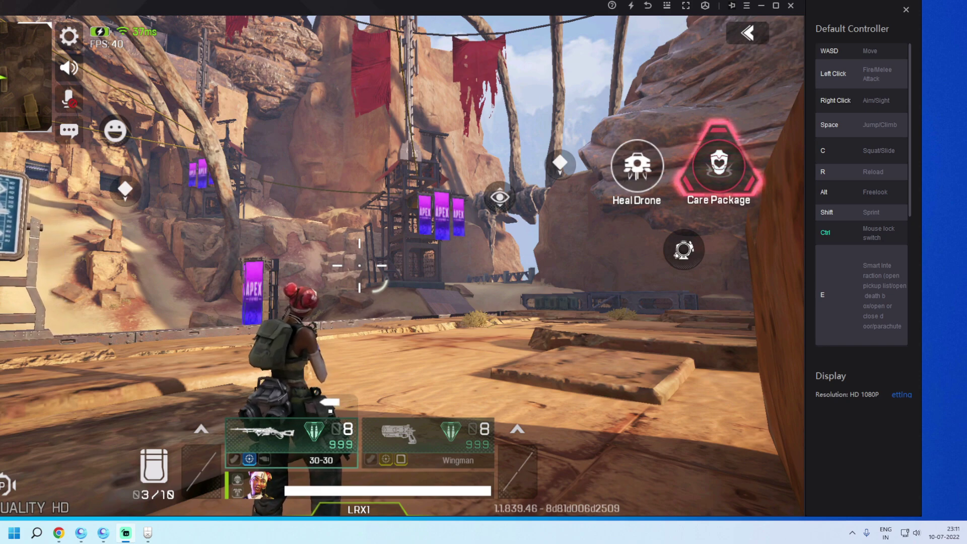
key(a)
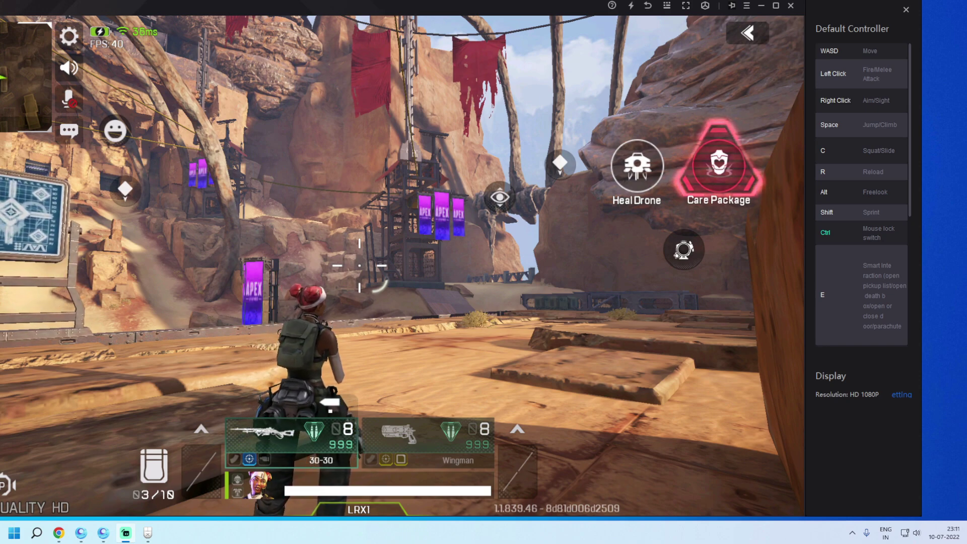
key(a)
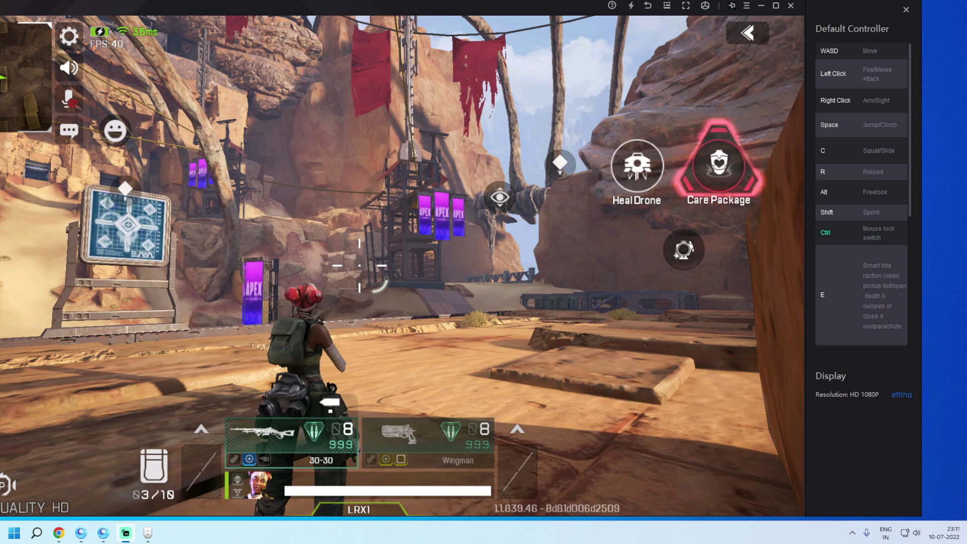
key(a)
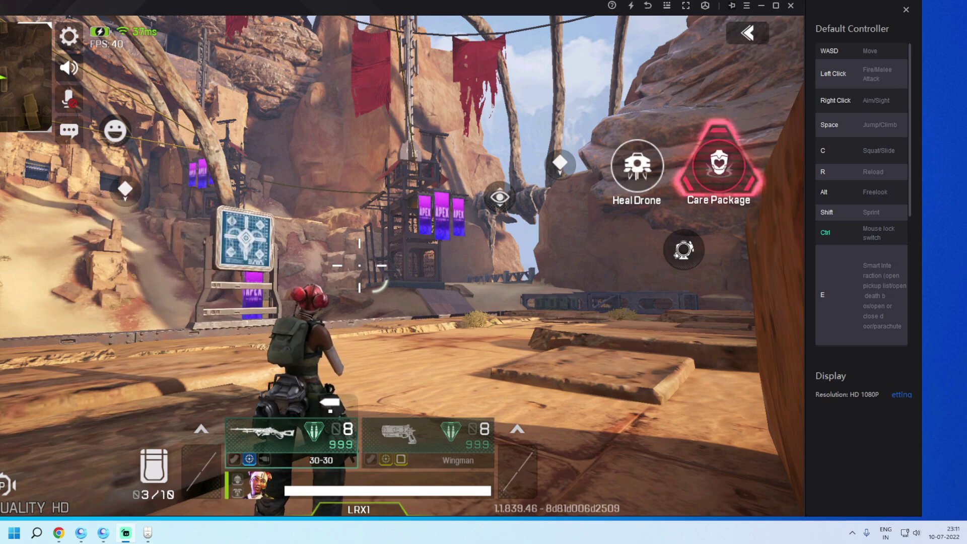
key(a)
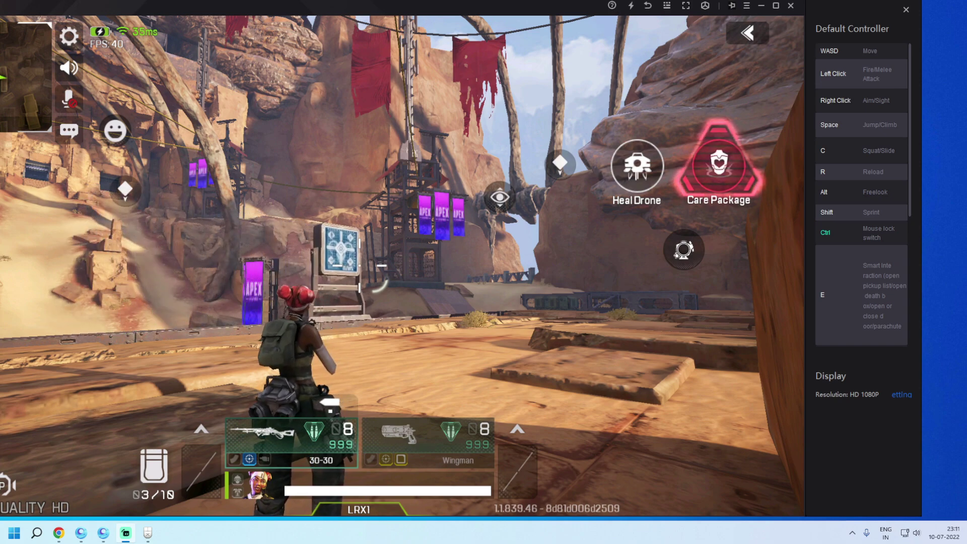
key(a)
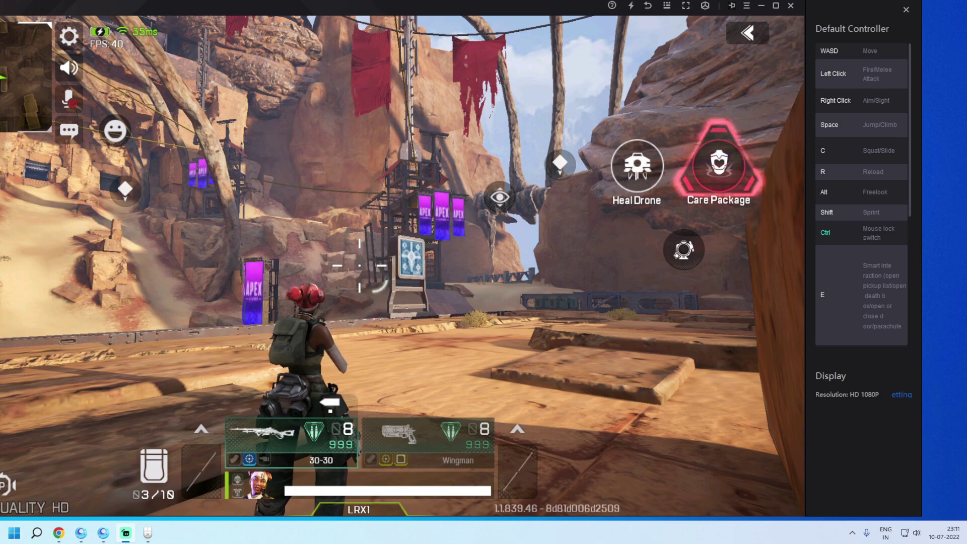
key(a)
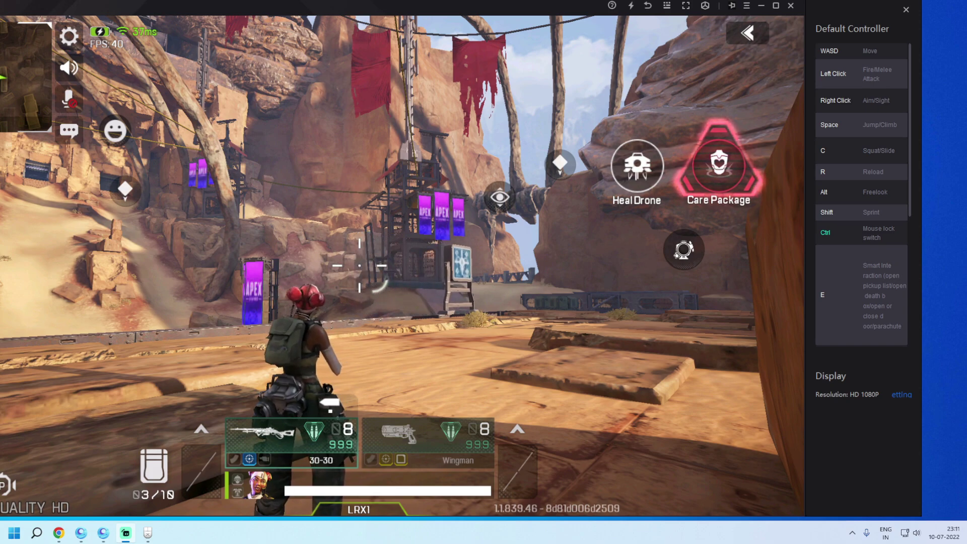
key(a)
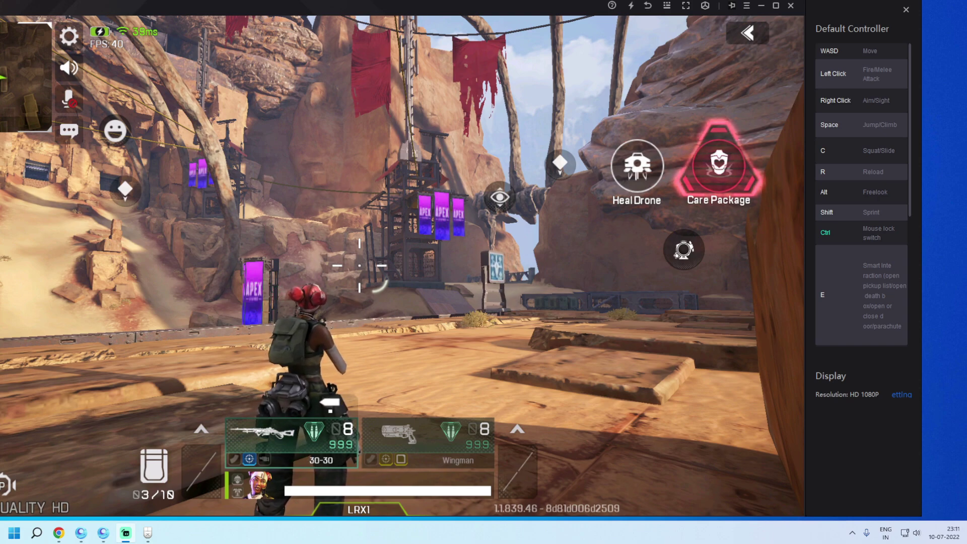
key(d)
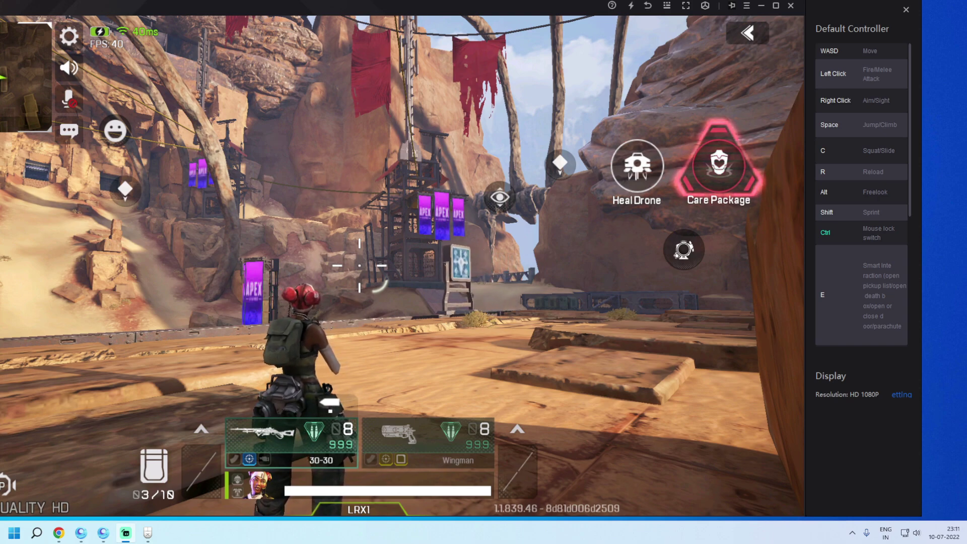
key(d)
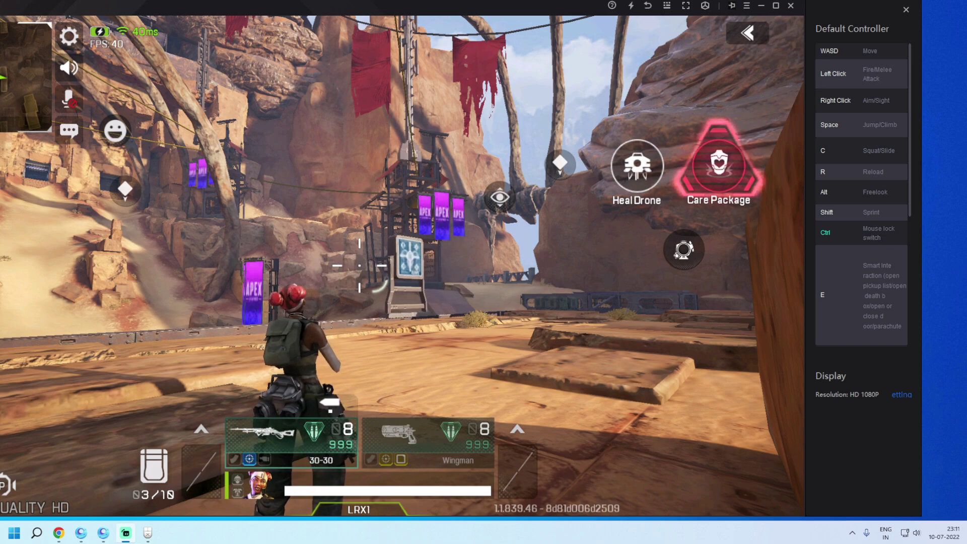
key(d)
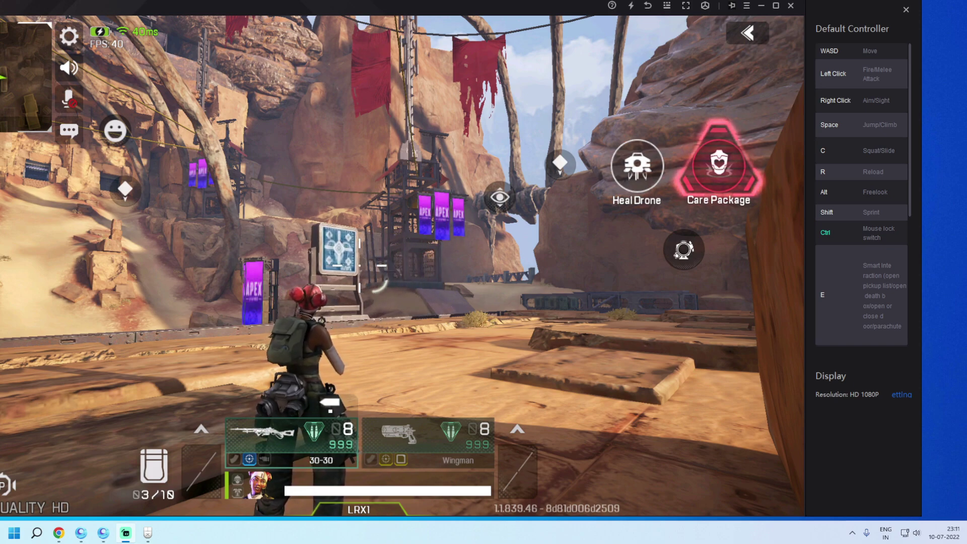
key(d)
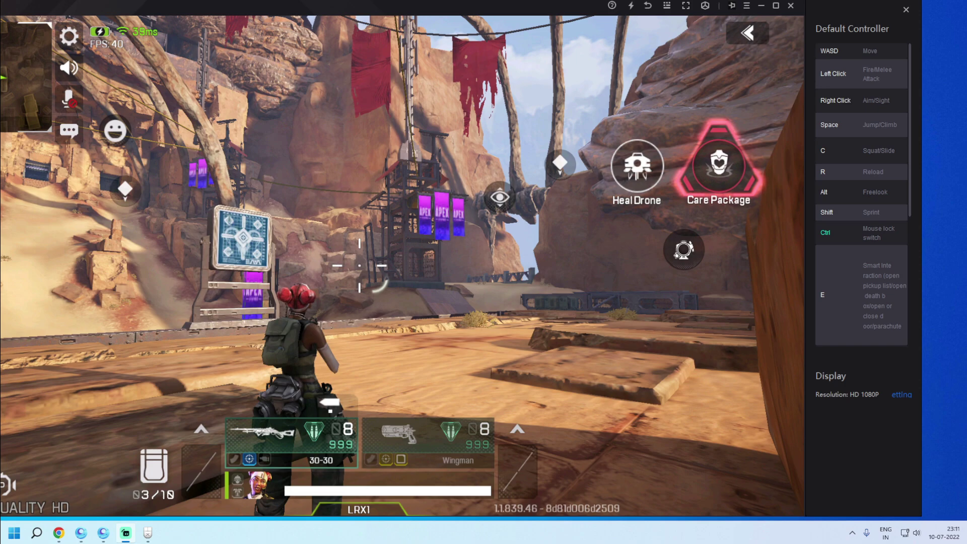